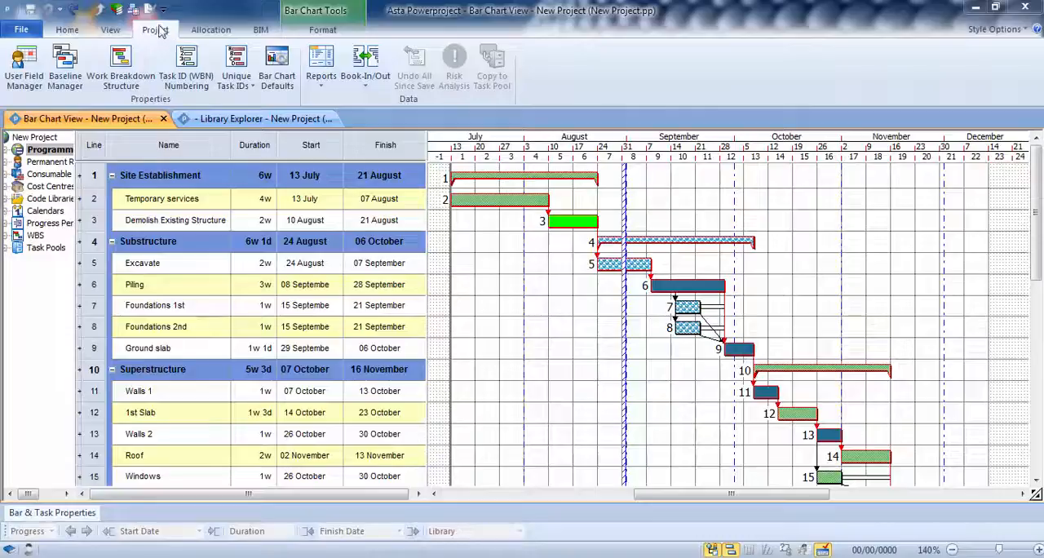
Start a new project baseline named Contract Baseline with the description "As agreed"
{"action": "left_click", "coordinate": [65, 57]}
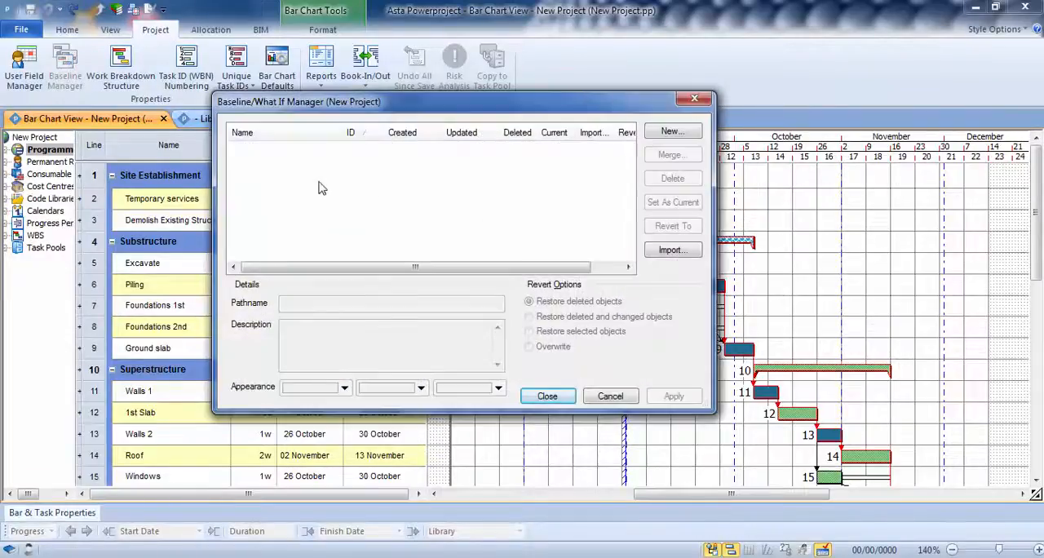
{"action": "left_click", "coordinate": [670, 133]}
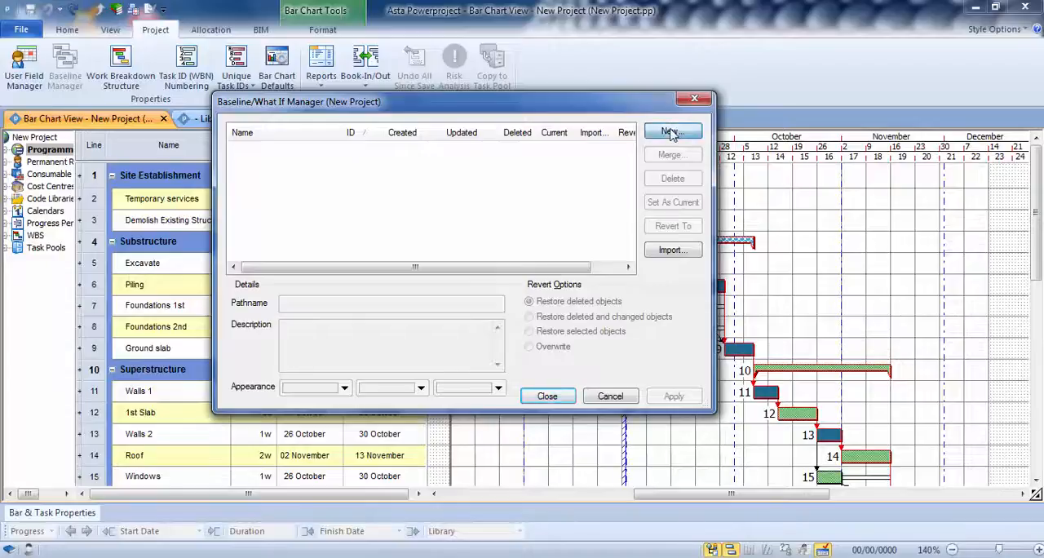
{"action": "type", "text": "C"}
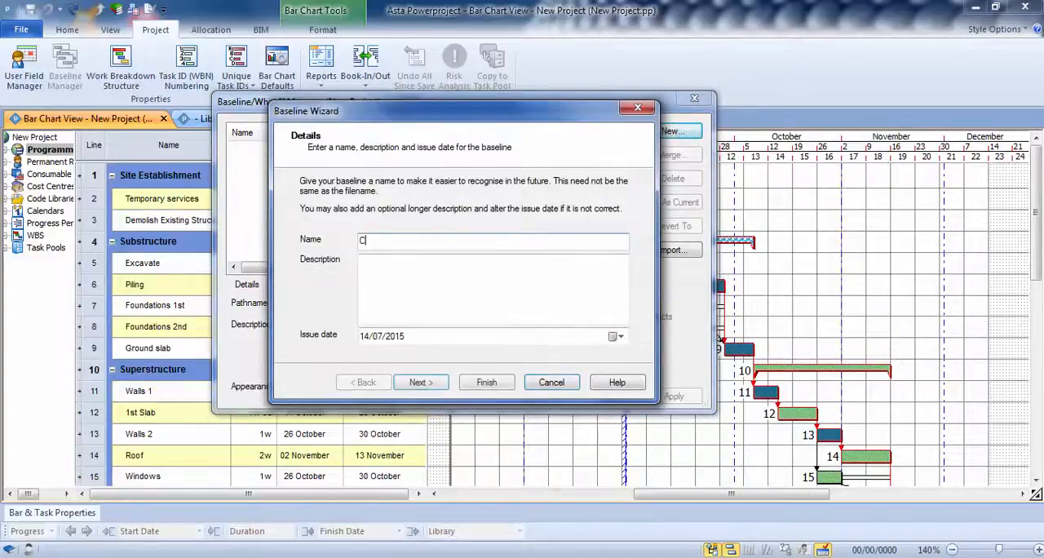
{"action": "type", "text": "ontract Baseline"}
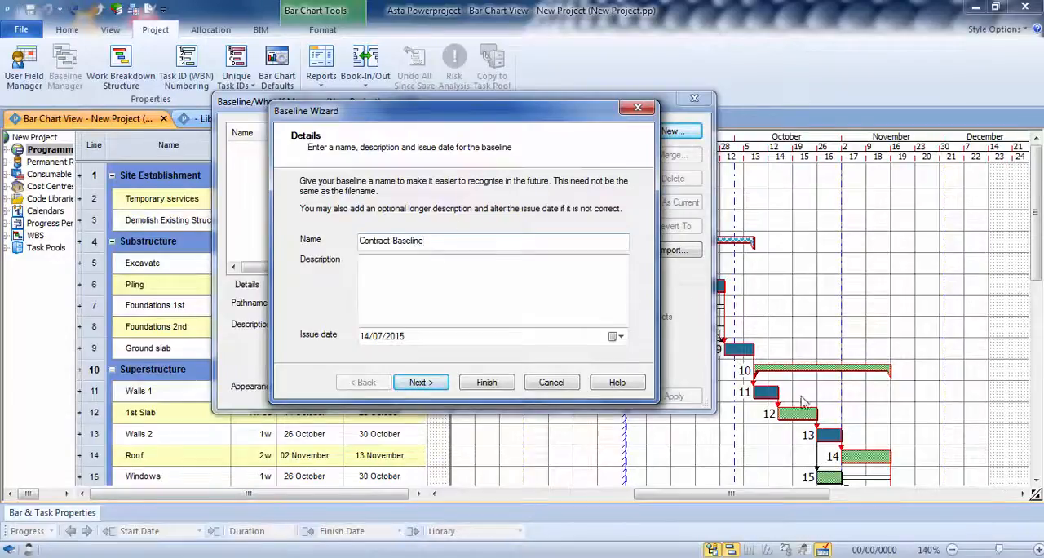
{"action": "left_click", "coordinate": [424, 277]}
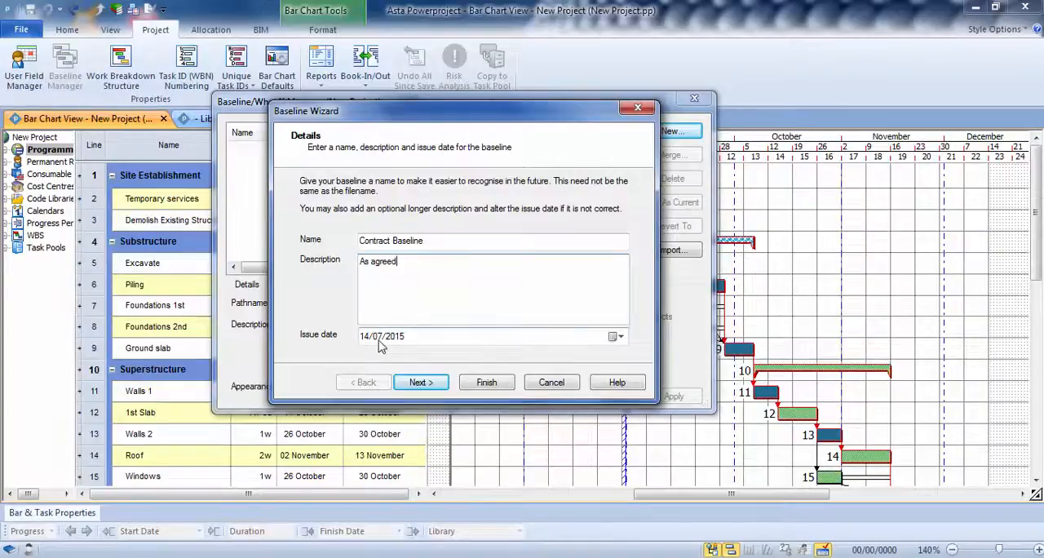
Create the baseline as New Project_0.ppb for all tasks in the current view, and check its details in the baseline manager
{"action": "left_click", "coordinate": [419, 383]}
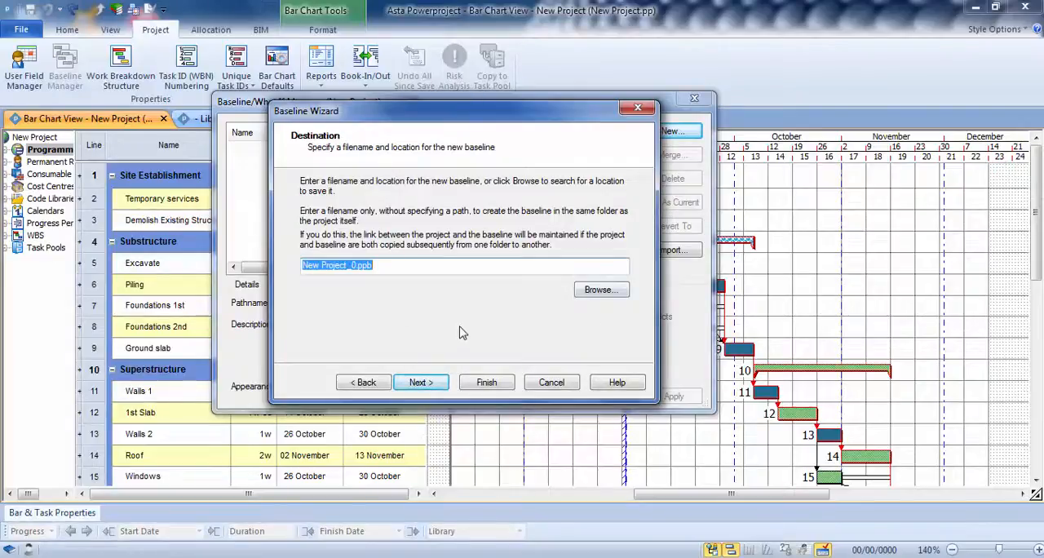
{"action": "left_click", "coordinate": [418, 382]}
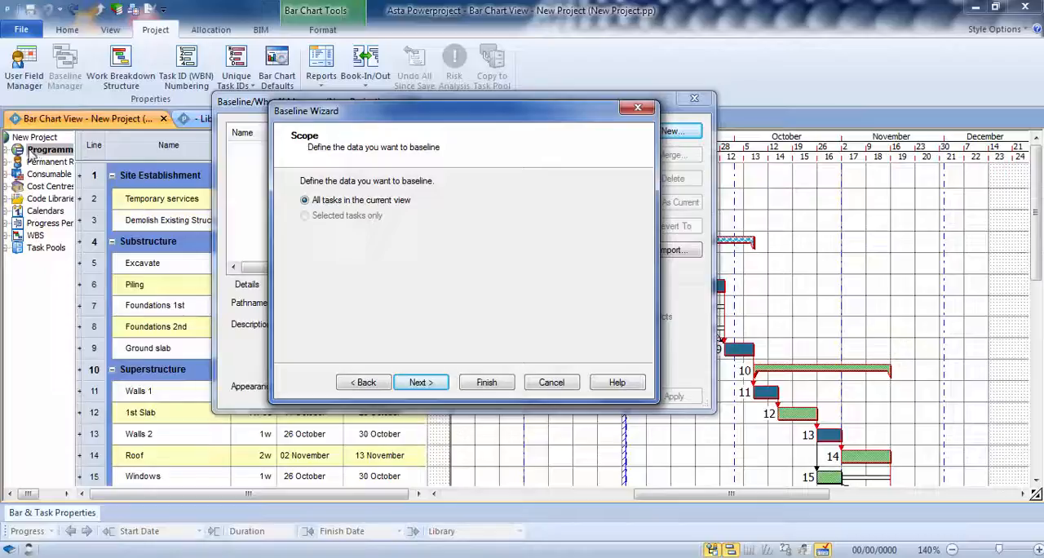
{"action": "left_click", "coordinate": [417, 383]}
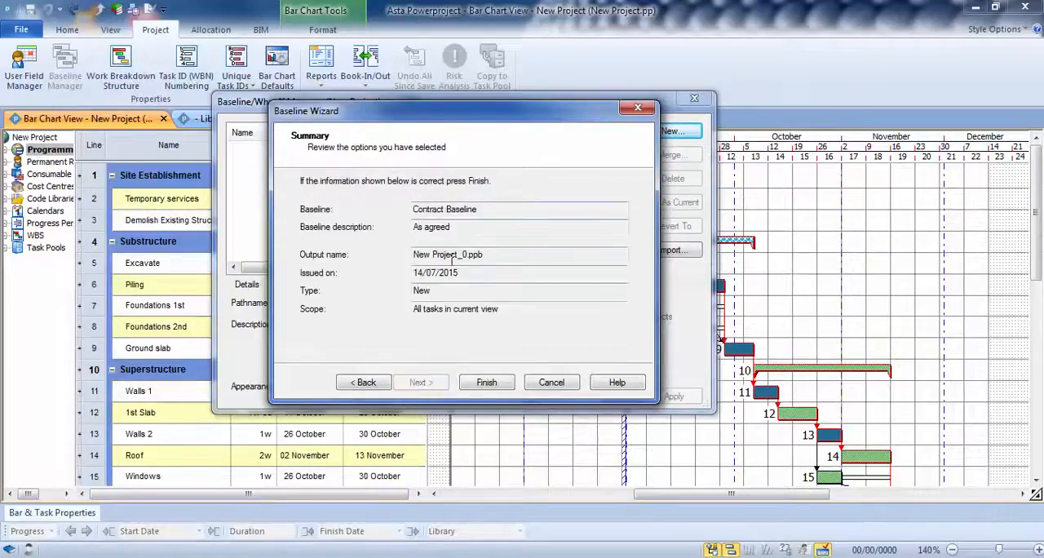
{"action": "left_click", "coordinate": [486, 383]}
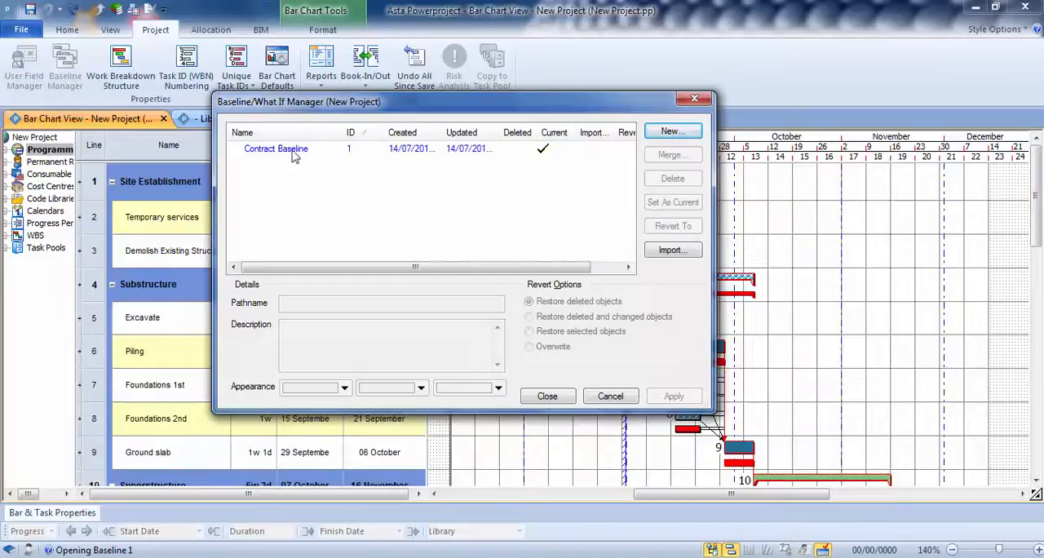
{"action": "left_click", "coordinate": [292, 152]}
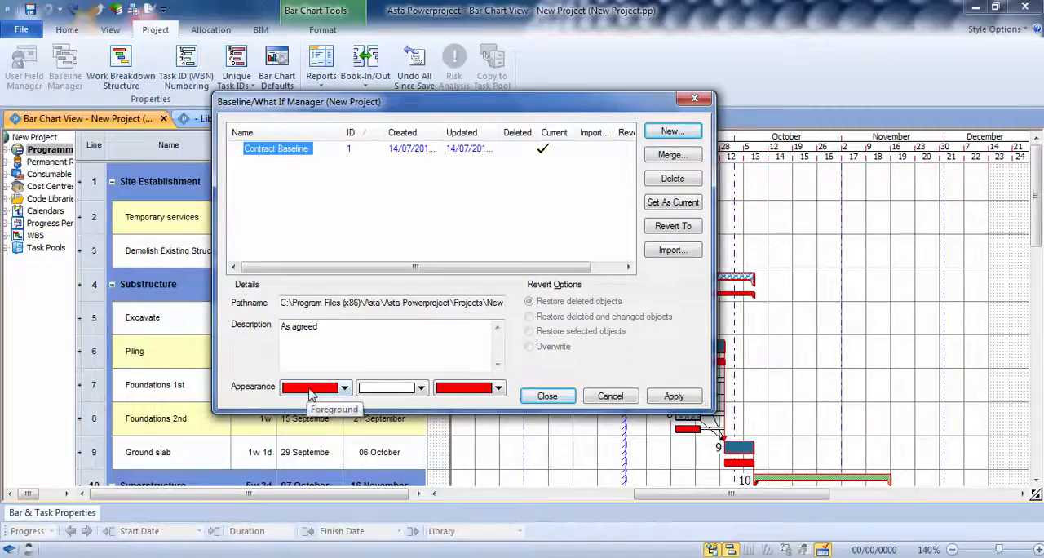
{"action": "left_click", "coordinate": [547, 396]}
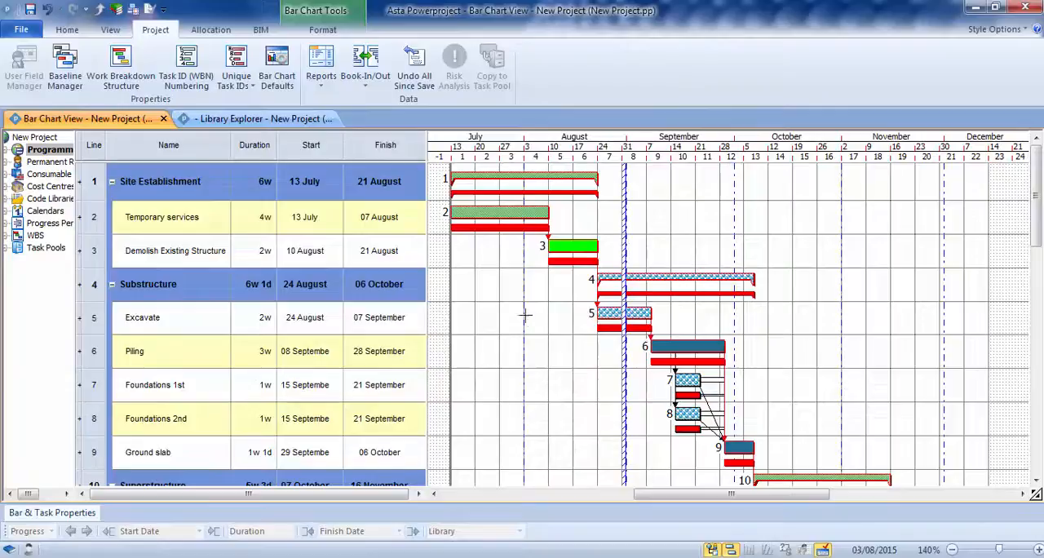
Set the Temporary services duration to 6w and reschedule the programme
{"action": "double_click", "coordinate": [262, 218]}
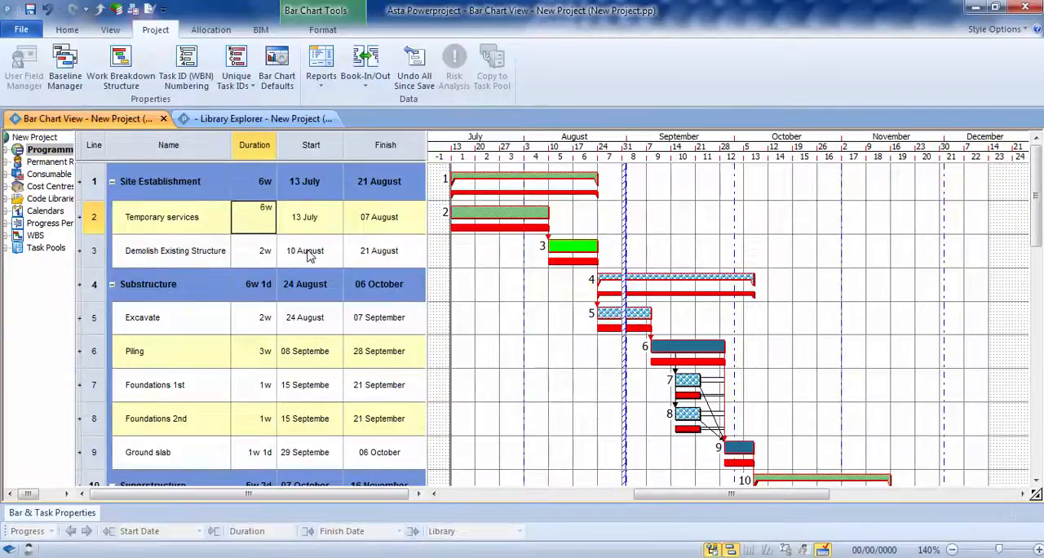
{"action": "key", "text": "Return"}
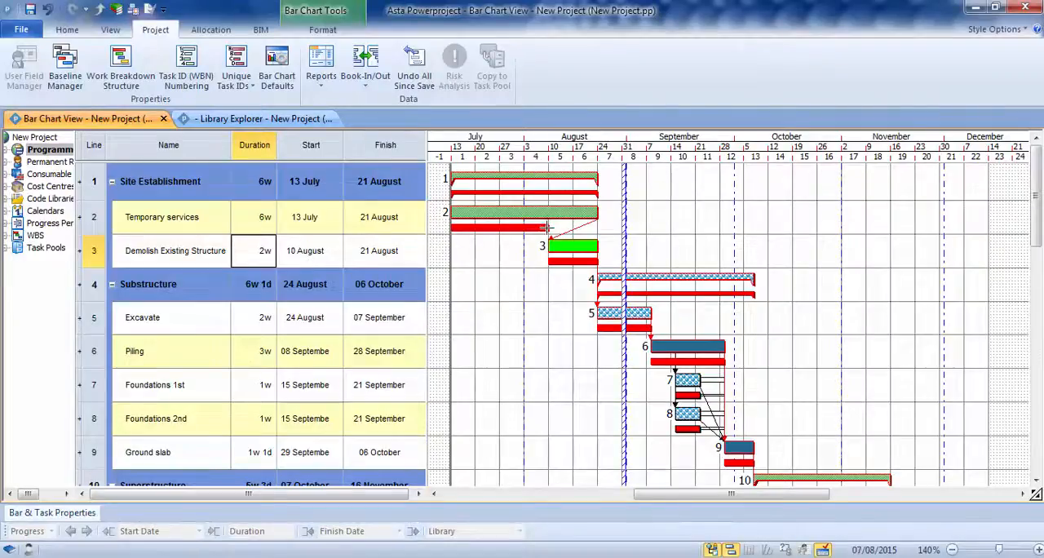
{"action": "left_click", "coordinate": [67, 30]}
{"action": "left_click", "coordinate": [274, 65]}
{"action": "left_click_drag", "start_coordinate": [412, 185], "coordinate": [232, 141]}
{"action": "left_click", "coordinate": [358, 277]}
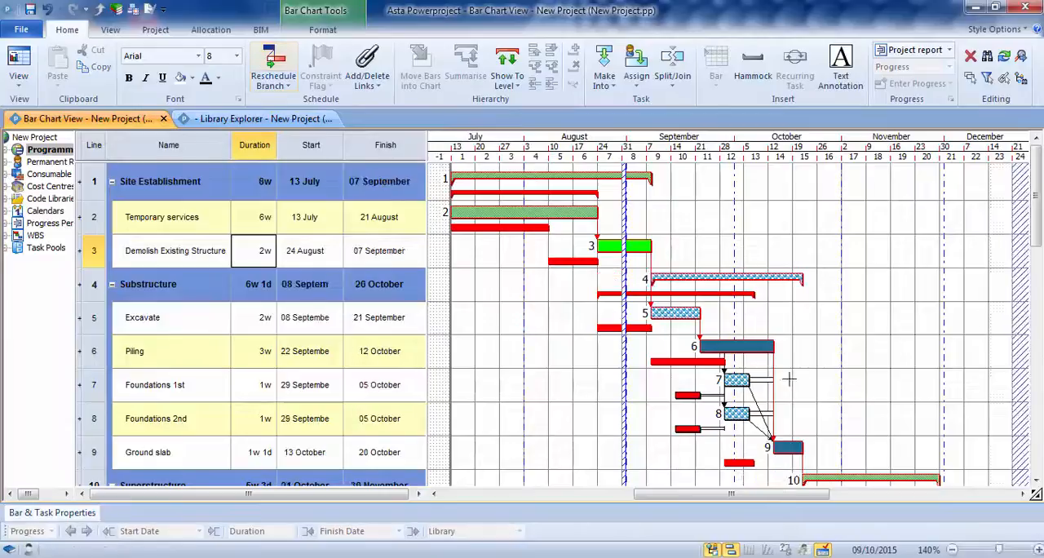
Compare the programme's end with the baseline, and undo the reschedule and the Temporary services duration change
{"action": "left_click_drag", "start_coordinate": [1037, 196], "coordinate": [1037, 368]}
{"action": "left_click_drag", "start_coordinate": [779, 493], "coordinate": [850, 493]}
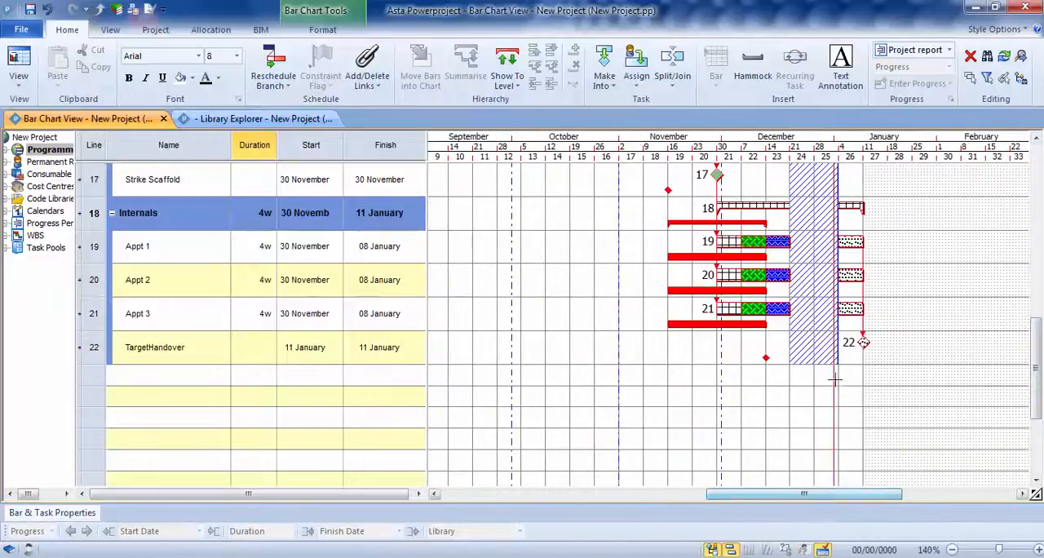
{"action": "left_click_drag", "start_coordinate": [1037, 368], "coordinate": [1037, 196]}
{"action": "left_click_drag", "start_coordinate": [842, 494], "coordinate": [758, 496]}
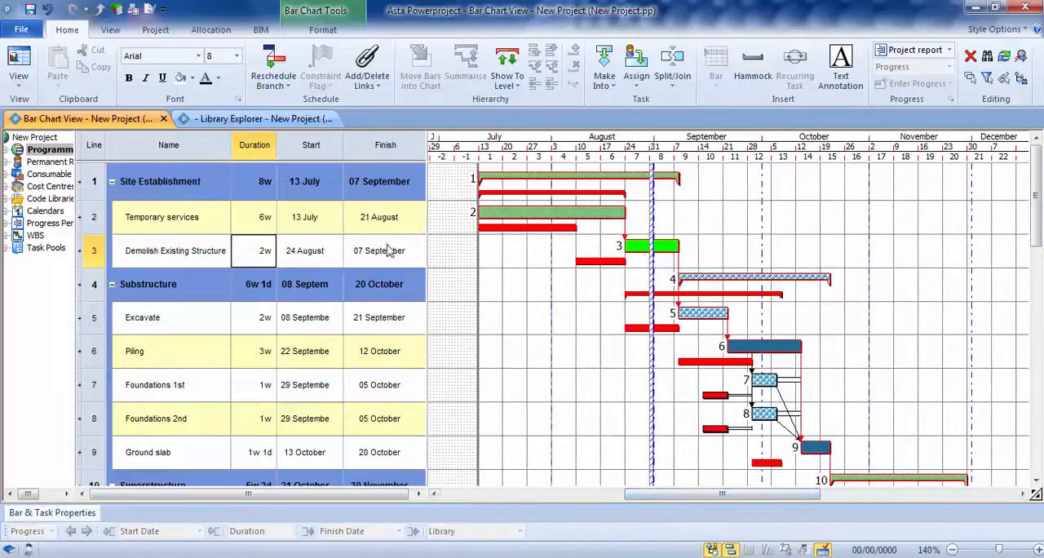
{"action": "left_click", "coordinate": [47, 10]}
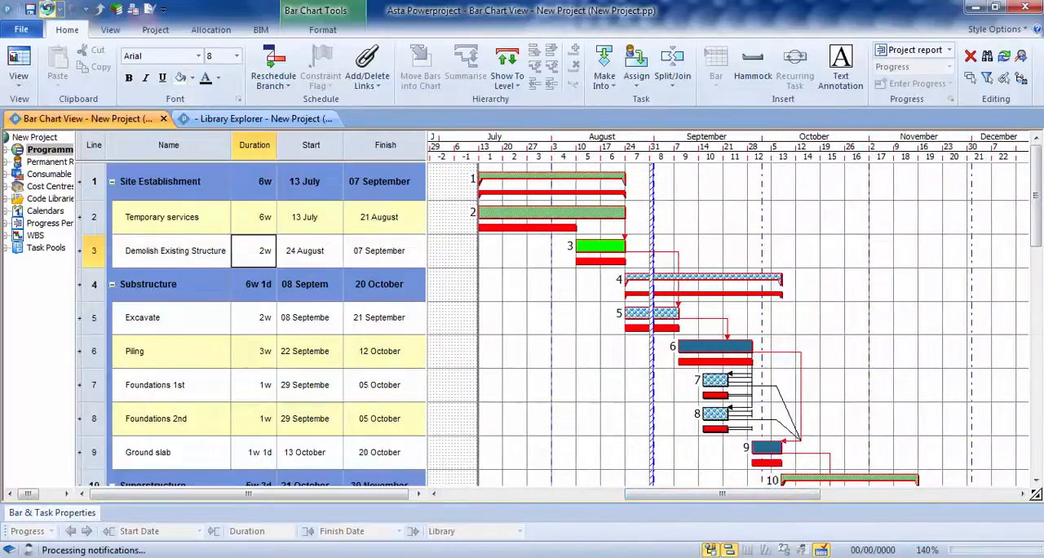
{"action": "left_click", "coordinate": [47, 10]}
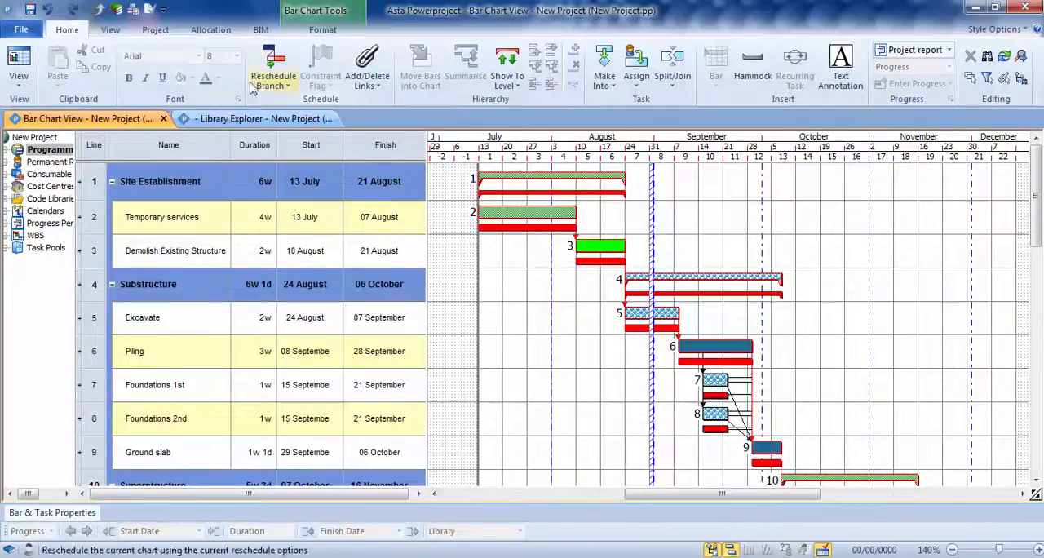
Apply the "Progress - with a Baseline" table to the bar chart view
{"action": "left_click", "coordinate": [110, 29]}
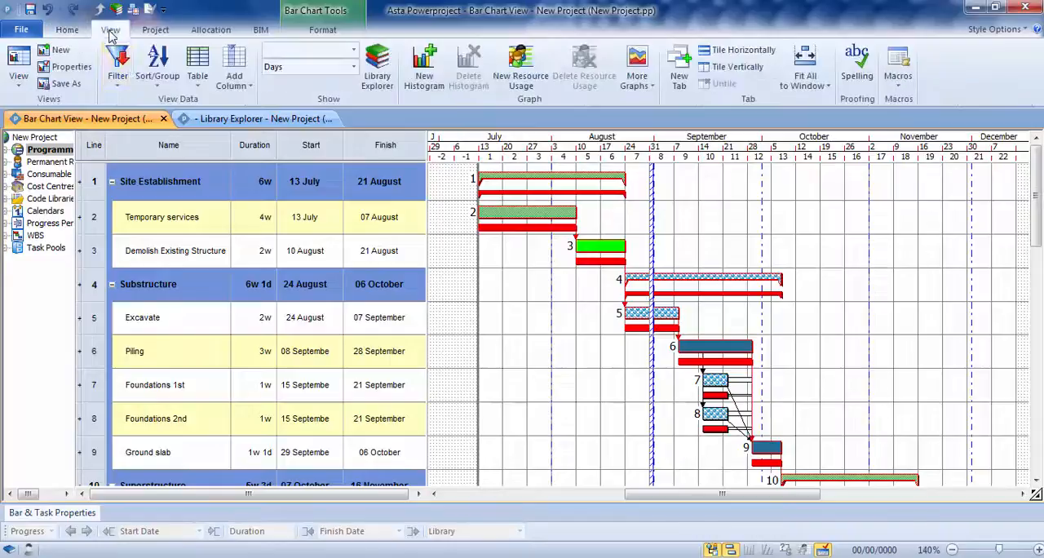
{"action": "left_click", "coordinate": [199, 69]}
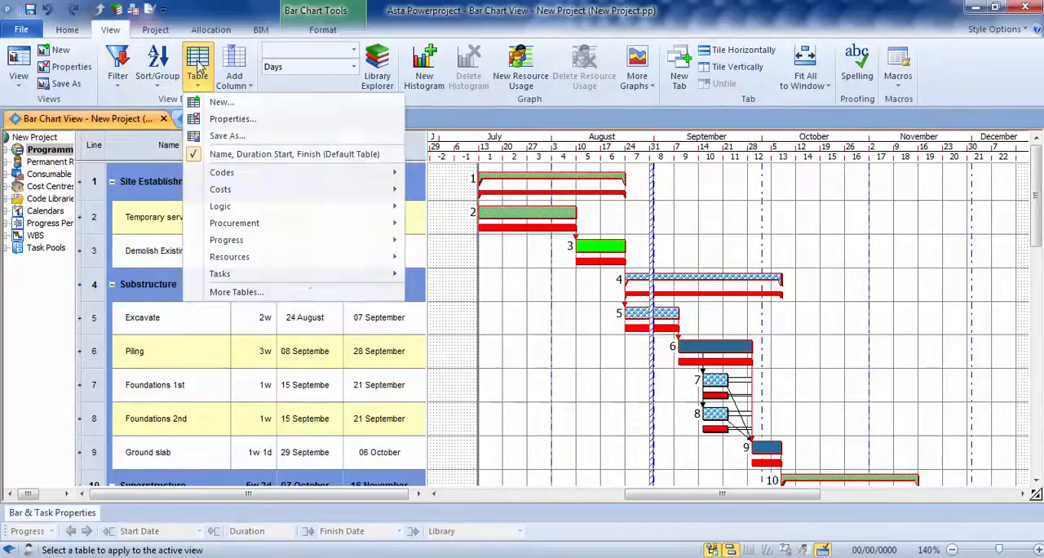
{"action": "mouse_move", "coordinate": [228, 256]}
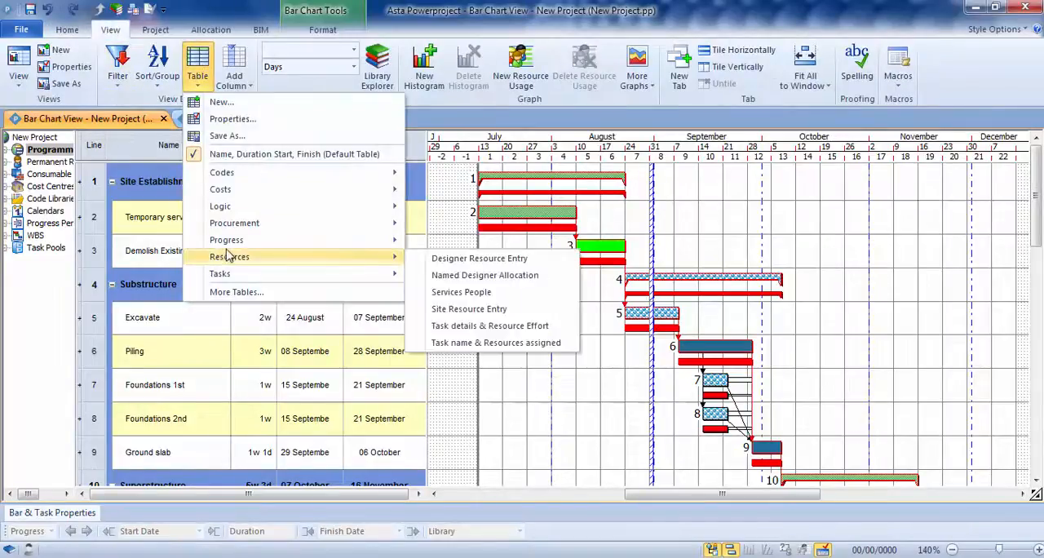
{"action": "mouse_move", "coordinate": [310, 245]}
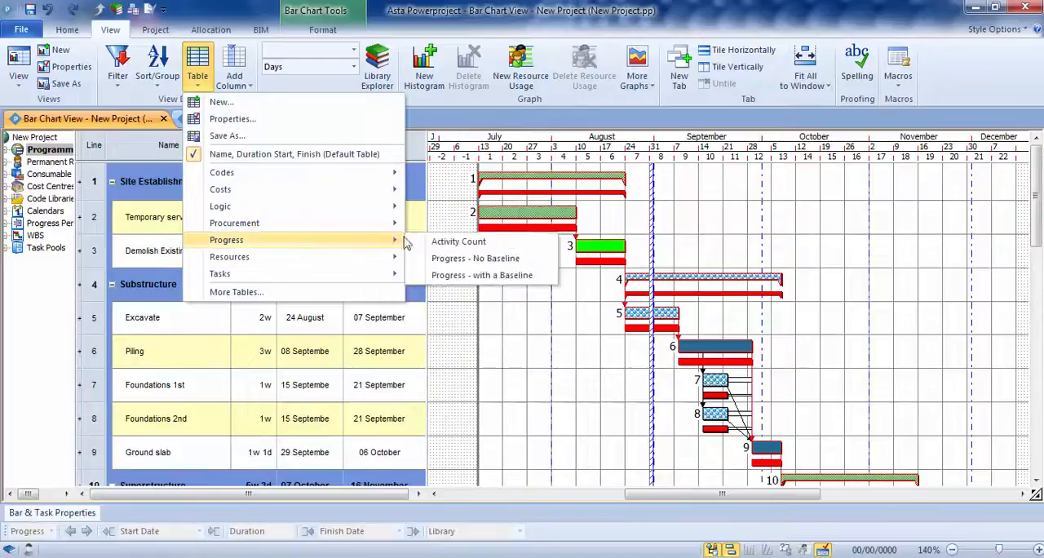
{"action": "left_click", "coordinate": [499, 277]}
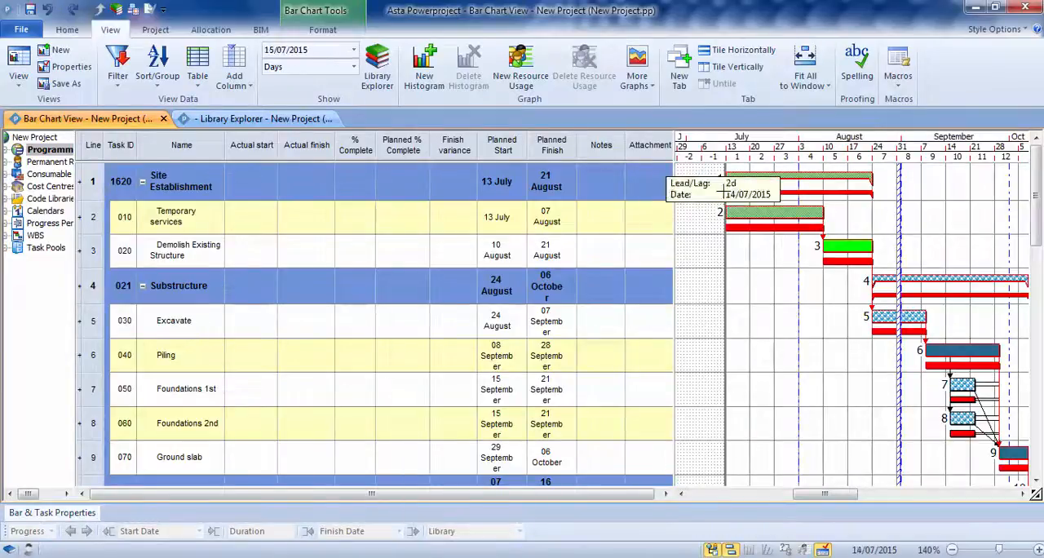
Show the progress line on the bar chart and set the project report date to 20/07/2015
{"action": "left_click", "coordinate": [323, 29]}
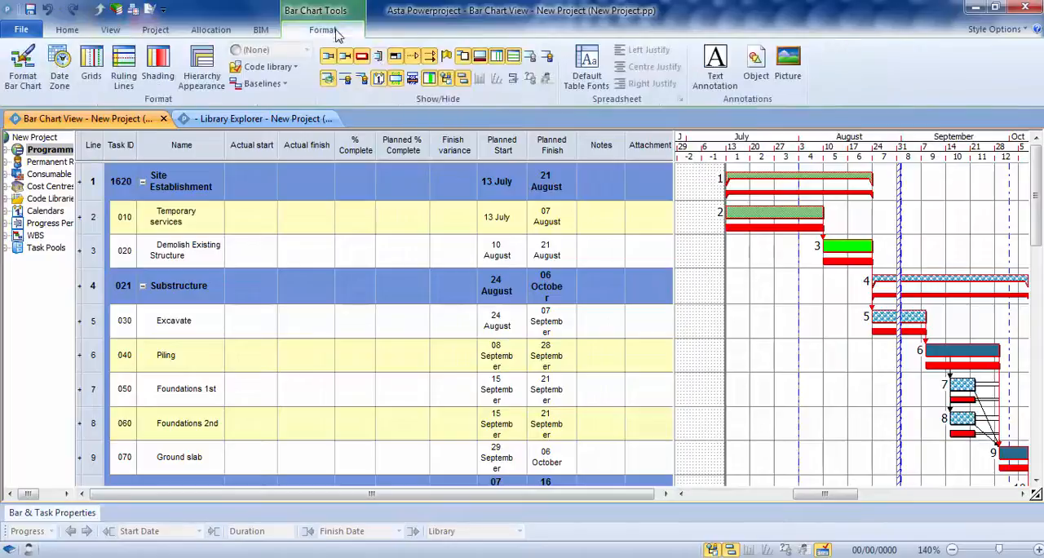
{"action": "left_click", "coordinate": [379, 64]}
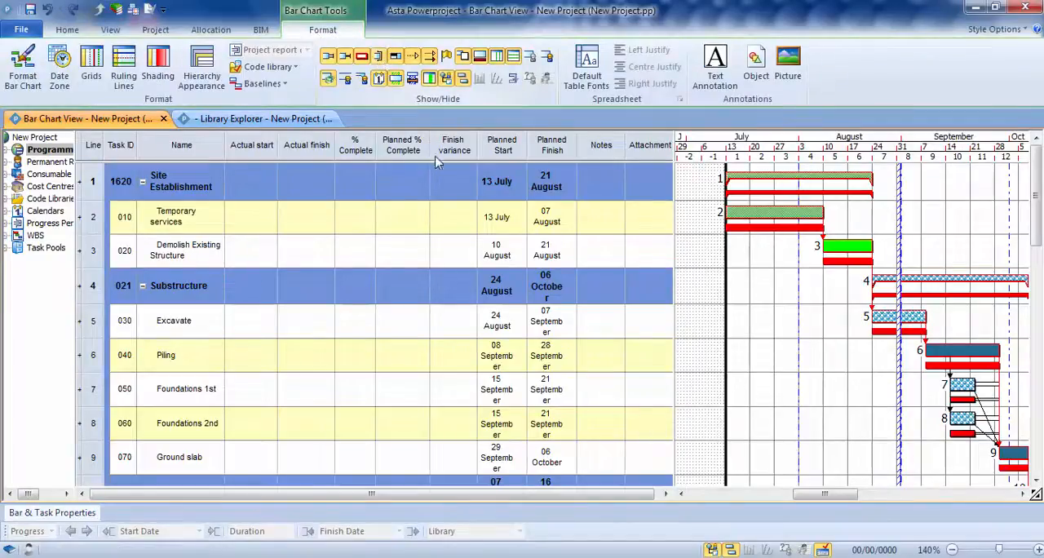
{"action": "right_click", "coordinate": [730, 282]}
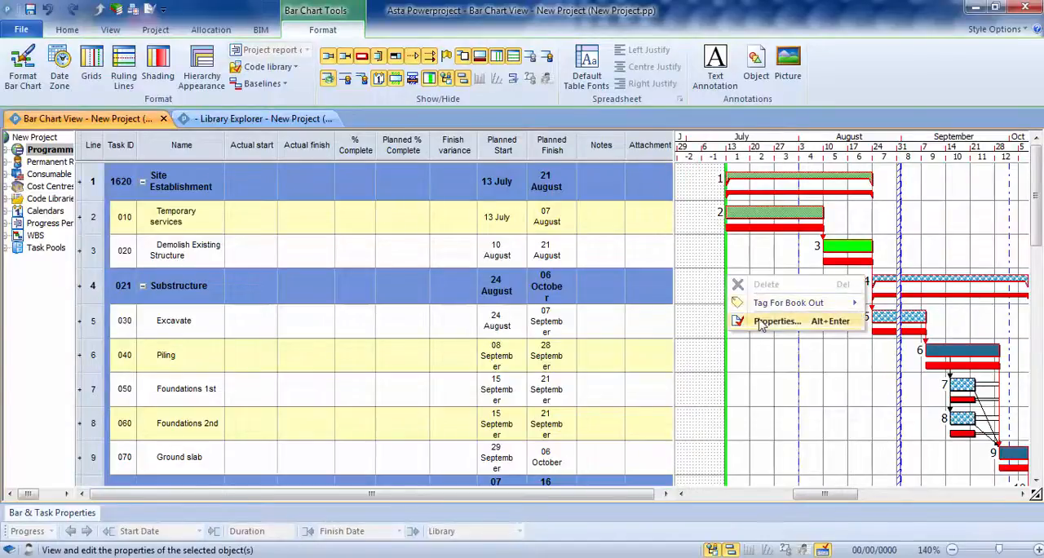
{"action": "left_click", "coordinate": [761, 321]}
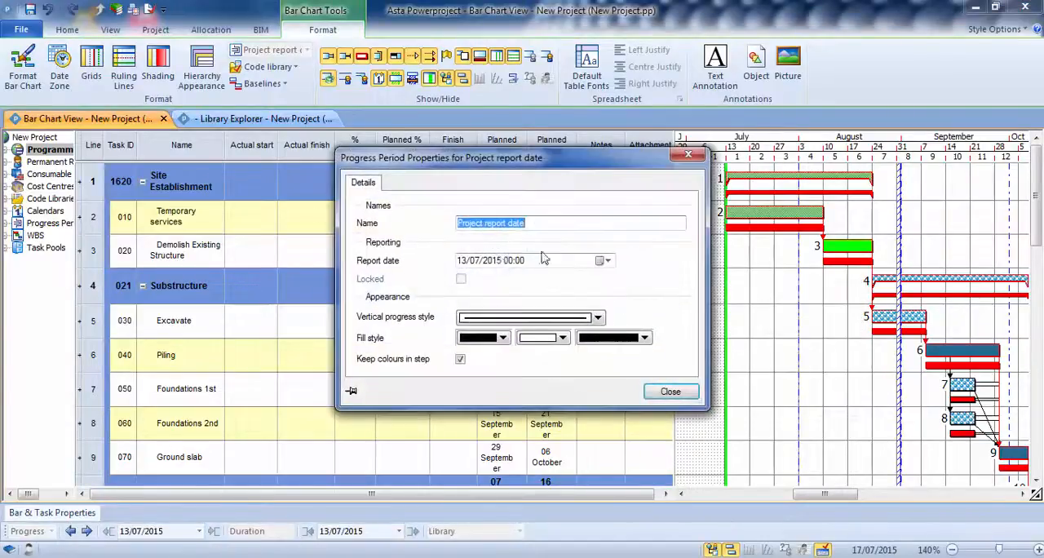
{"action": "left_click", "coordinate": [604, 260]}
{"action": "left_click", "coordinate": [458, 345]}
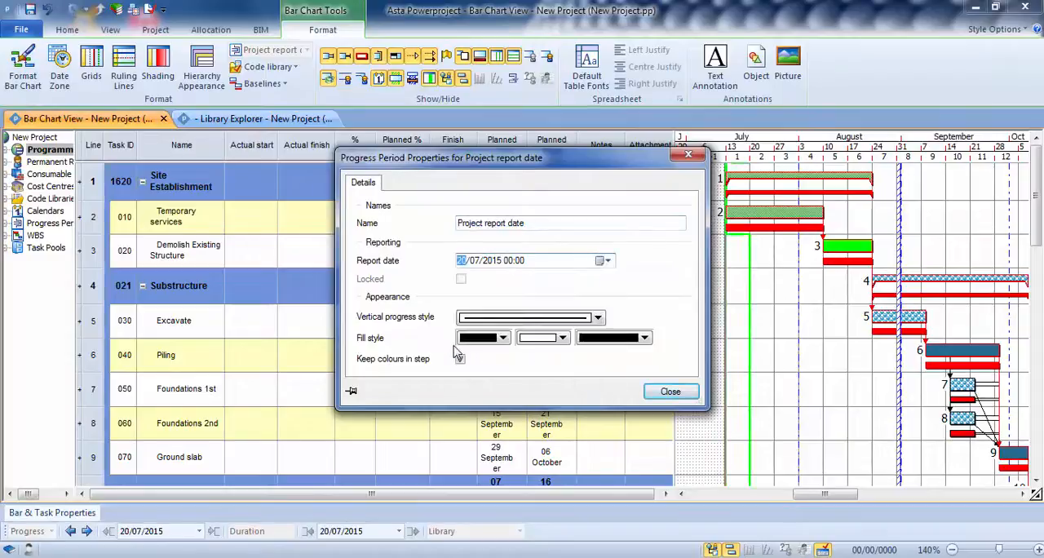
{"action": "left_click", "coordinate": [669, 391]}
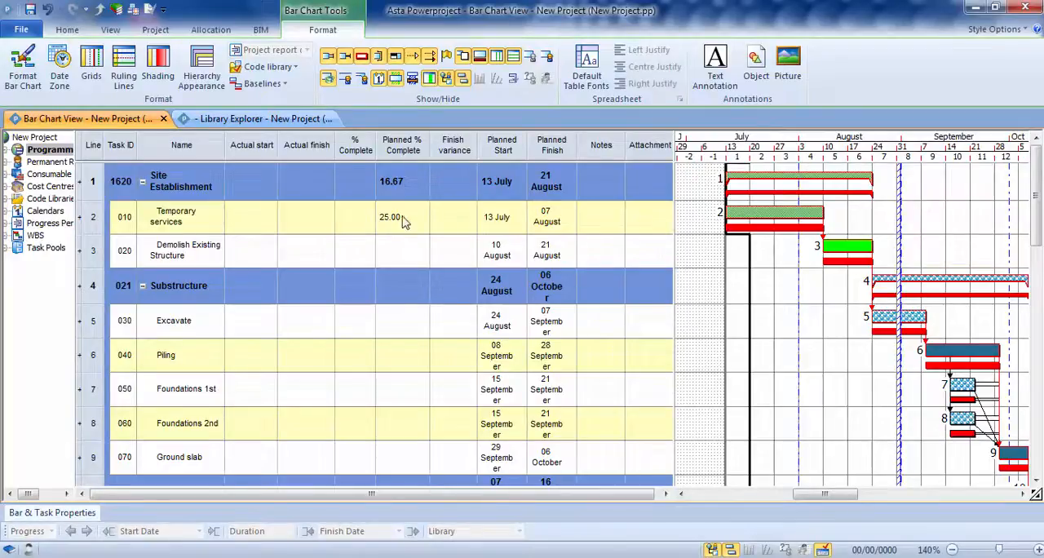
Set Temporary services to 10% complete and widen the Actual start column to fit its date
{"action": "double_click", "coordinate": [347, 217]}
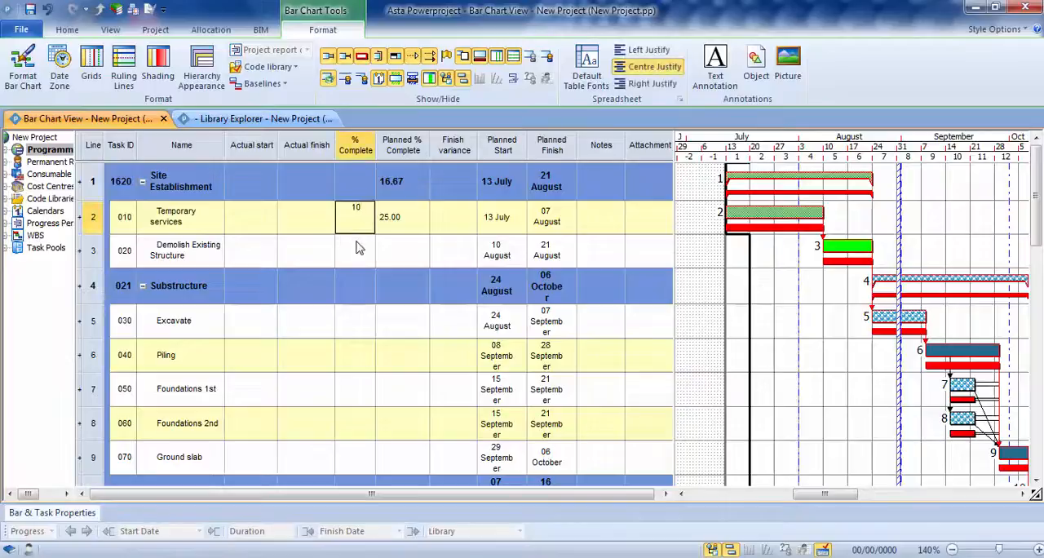
{"action": "type", "text": "10"}
{"action": "key", "text": "Return"}
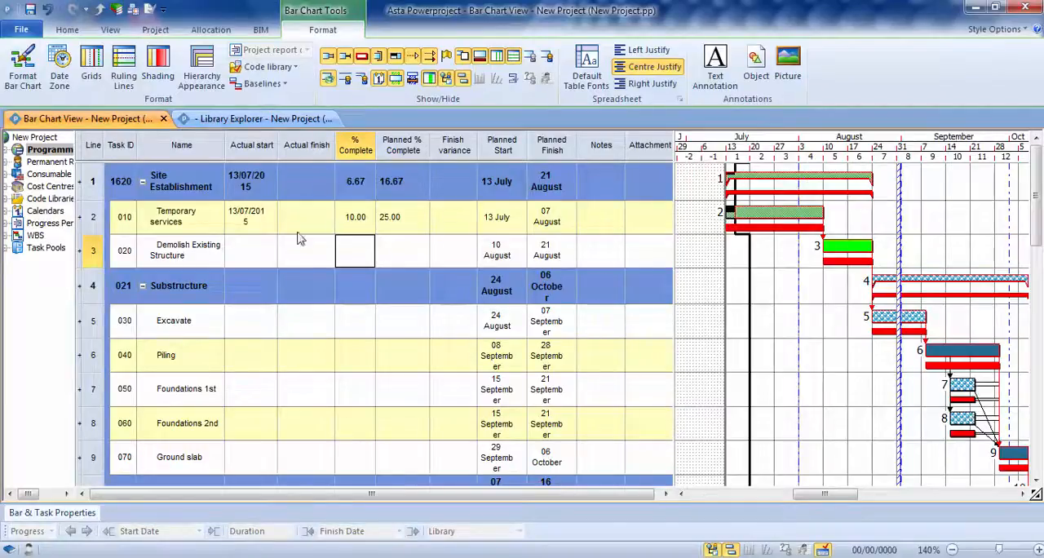
{"action": "left_click_drag", "start_coordinate": [278, 148], "coordinate": [286, 148]}
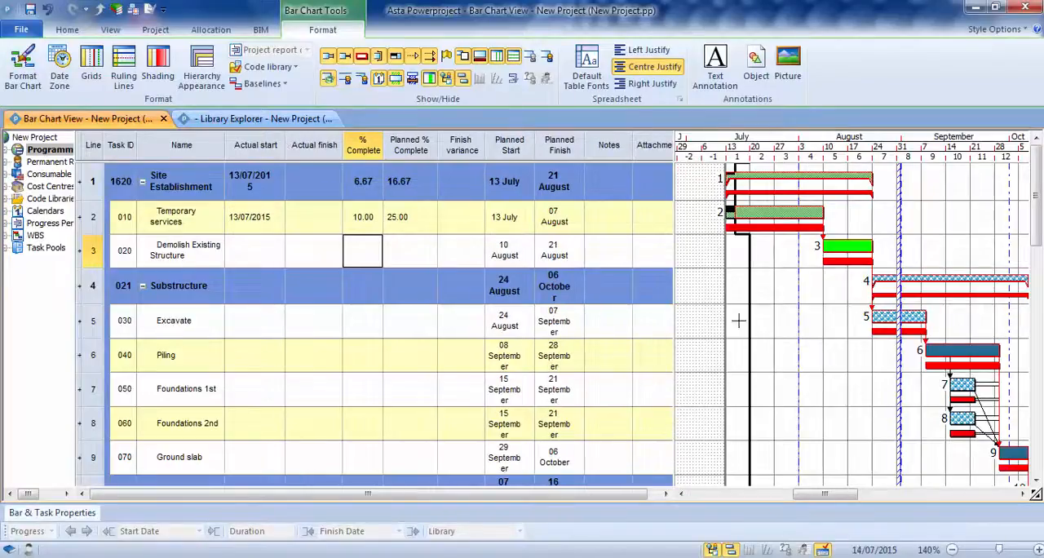
Reschedule the programme with the progress line straightened to the Project report date period (20/07/2015)
{"action": "left_click", "coordinate": [773, 298]}
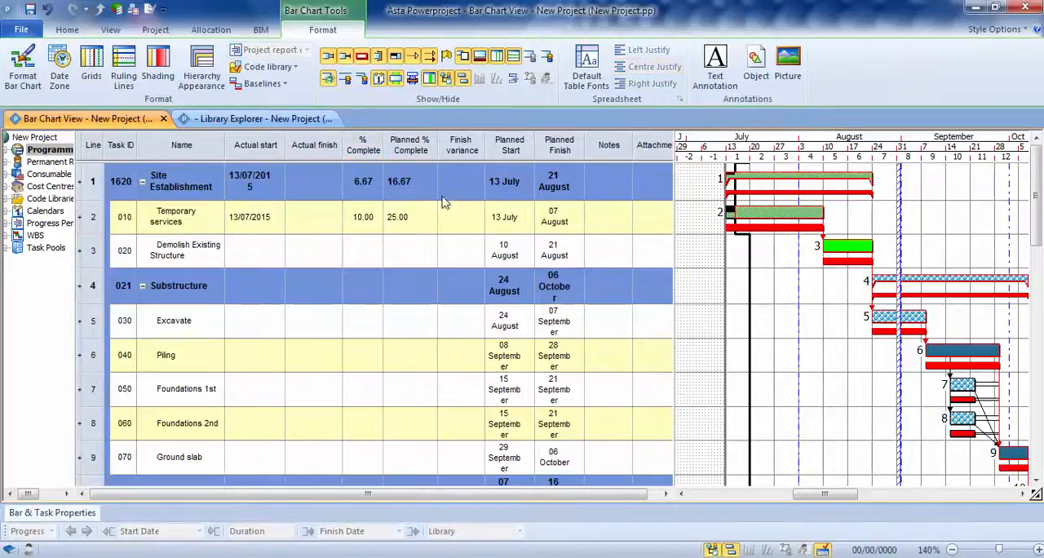
{"action": "left_click", "coordinate": [67, 31]}
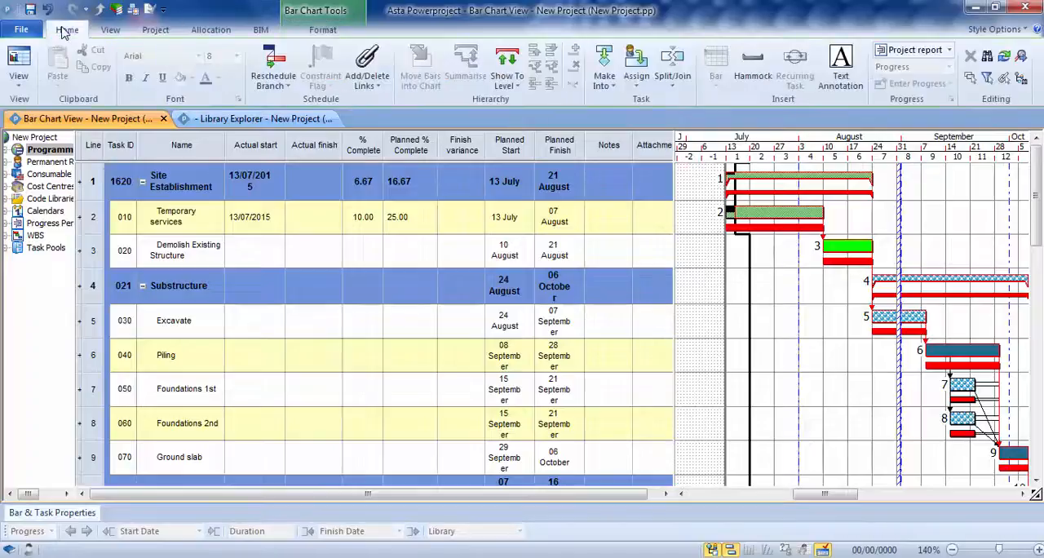
{"action": "left_click", "coordinate": [275, 61]}
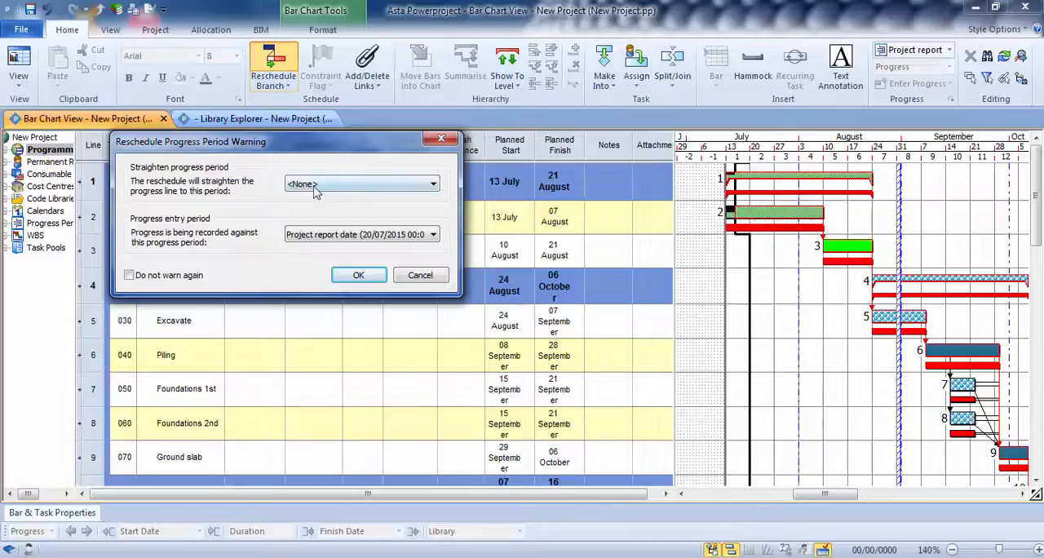
{"action": "left_click", "coordinate": [388, 190]}
{"action": "left_click", "coordinate": [346, 223]}
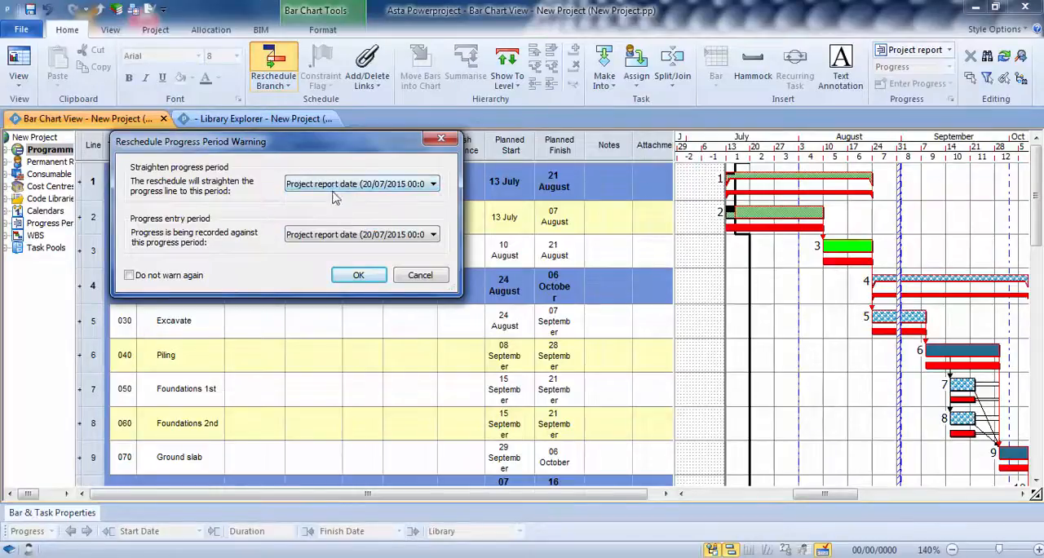
{"action": "left_click", "coordinate": [350, 274]}
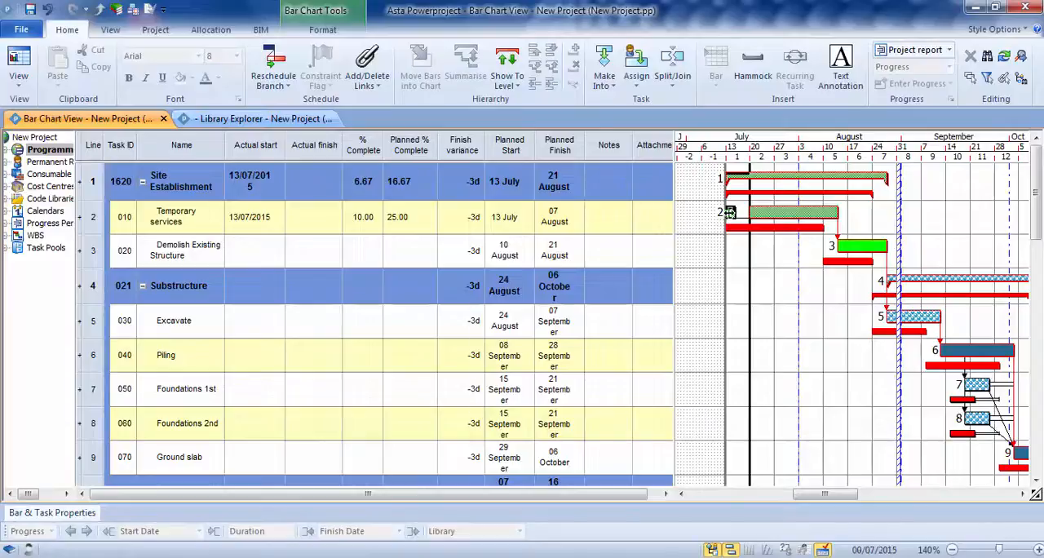
Undo the reschedule and run it again straightened to the project report date
{"action": "left_click", "coordinate": [47, 11]}
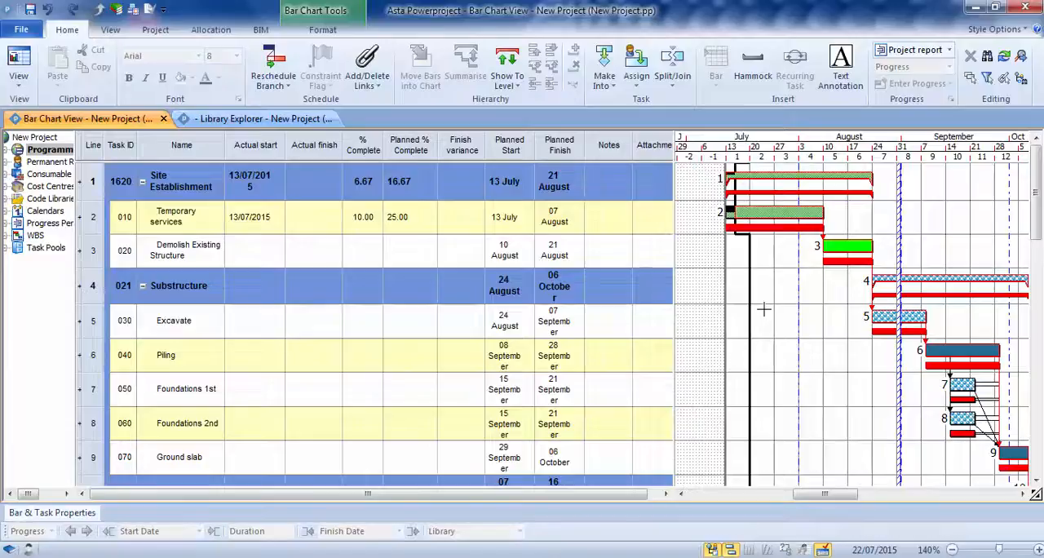
{"action": "left_click", "coordinate": [274, 67]}
{"action": "left_click", "coordinate": [367, 274]}
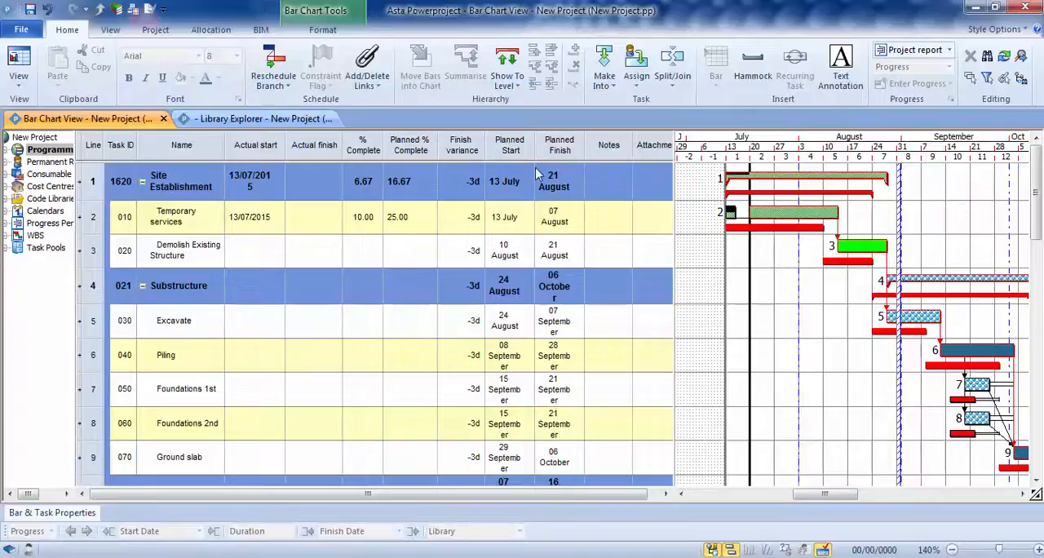
Rename the Project report date progress period in the Library Explorer as "Week 1"
{"action": "left_click", "coordinate": [133, 9]}
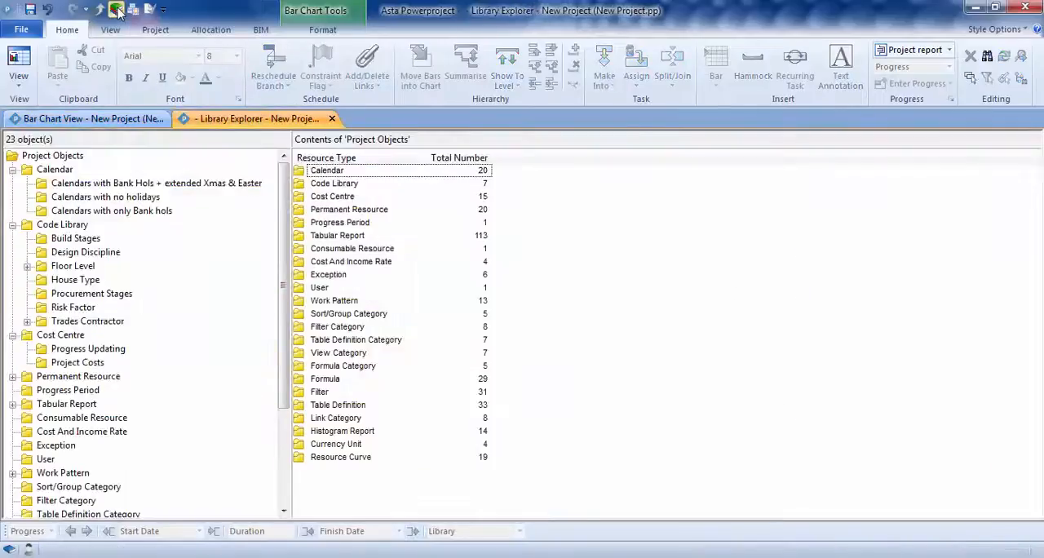
{"action": "double_click", "coordinate": [342, 230]}
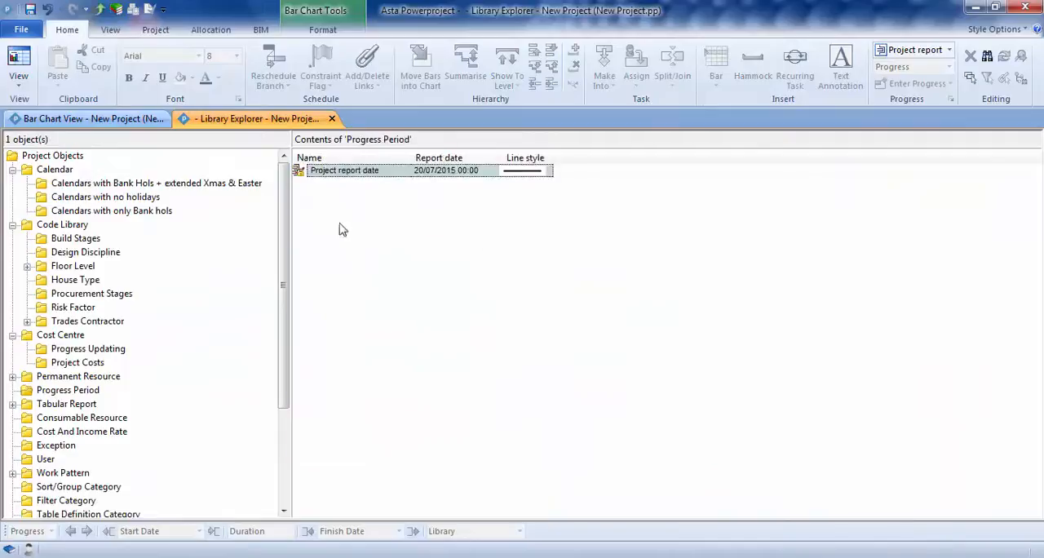
{"action": "left_click", "coordinate": [350, 171]}
{"action": "left_click_drag", "start_coordinate": [387, 170], "coordinate": [308, 171]}
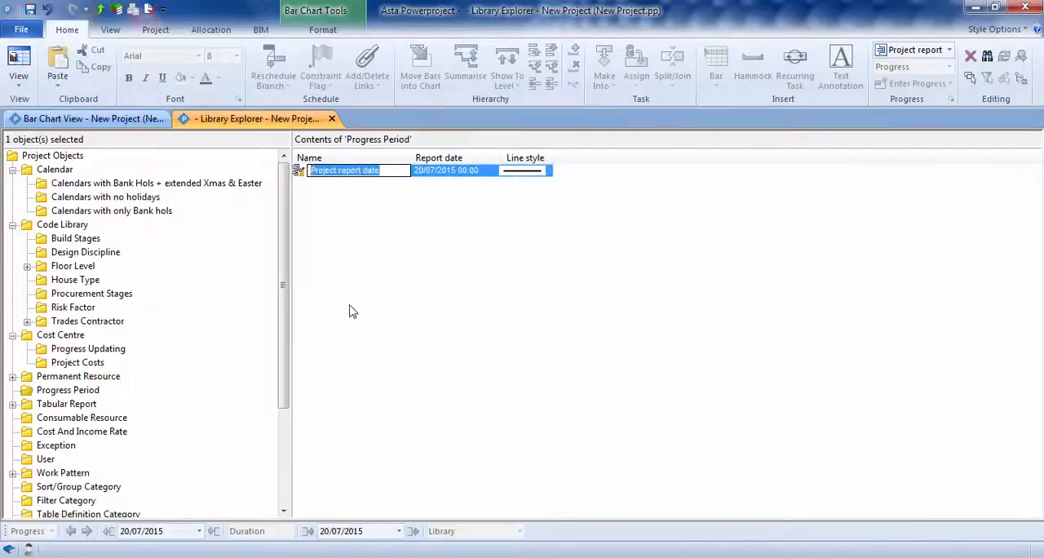
{"action": "type", "text": "Week 1"}
{"action": "key", "text": "Return"}
Add progress periods named "Week 2", "Week 3" and "Week 4" to the library, and save the project
{"action": "type", "text": "Week "}
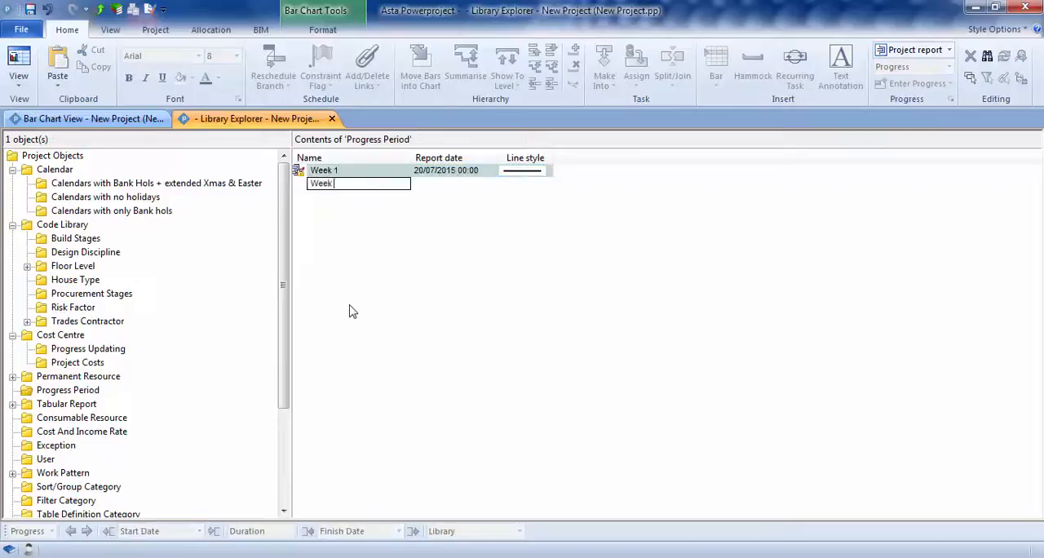
{"action": "type", "text": "2"}
{"action": "key", "text": "Return"}
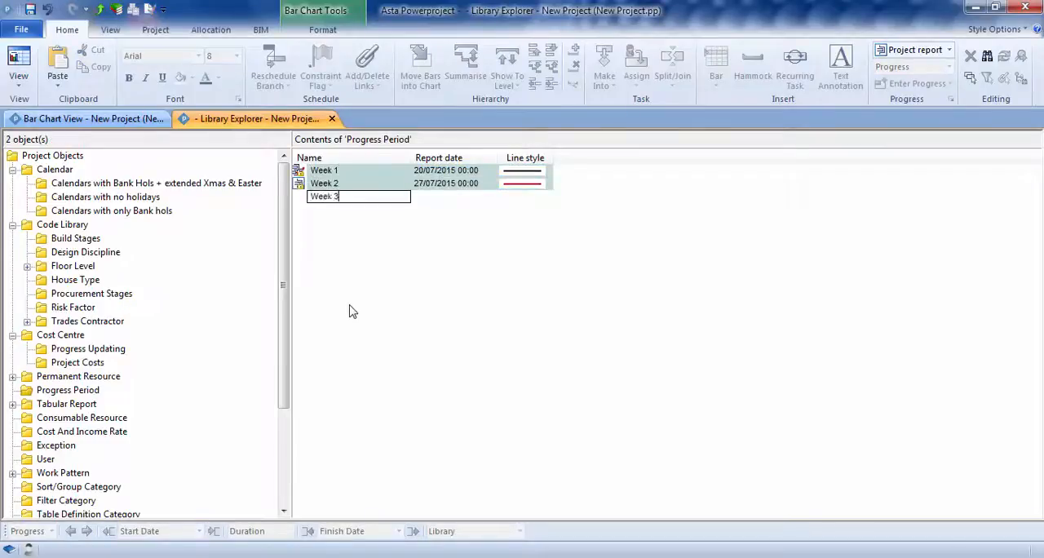
{"action": "key", "text": "Return"}
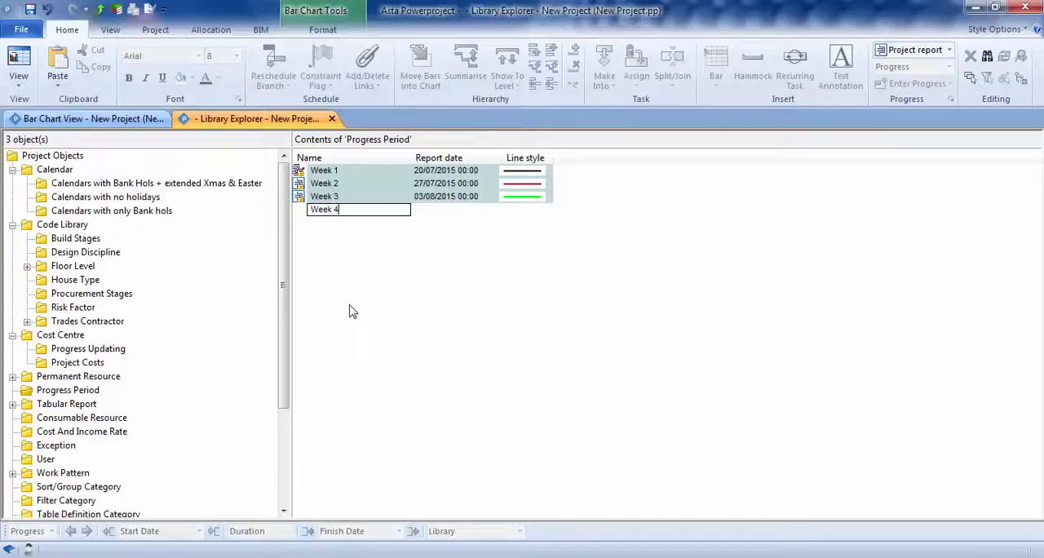
{"action": "key", "text": "Return"}
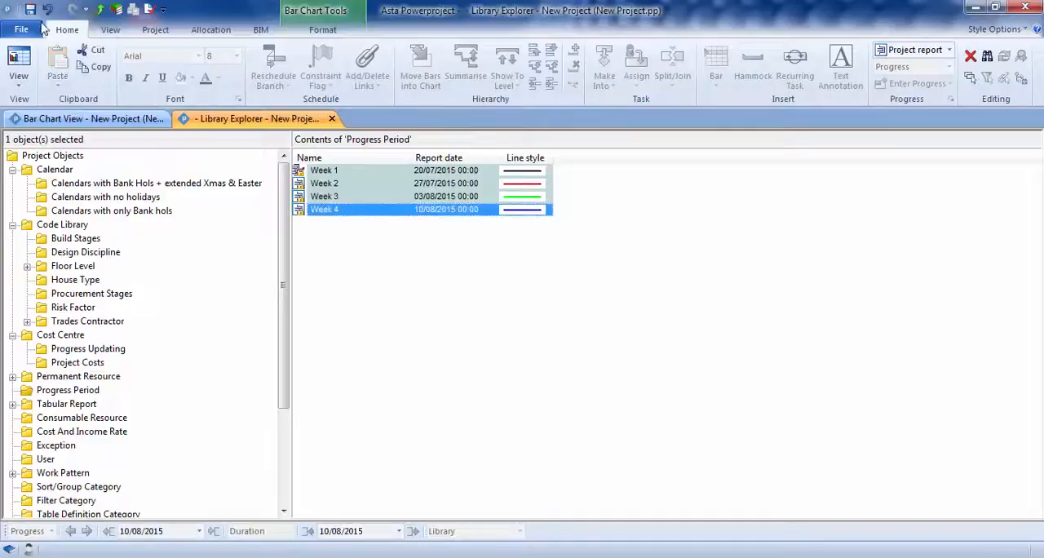
{"action": "left_click", "coordinate": [30, 9]}
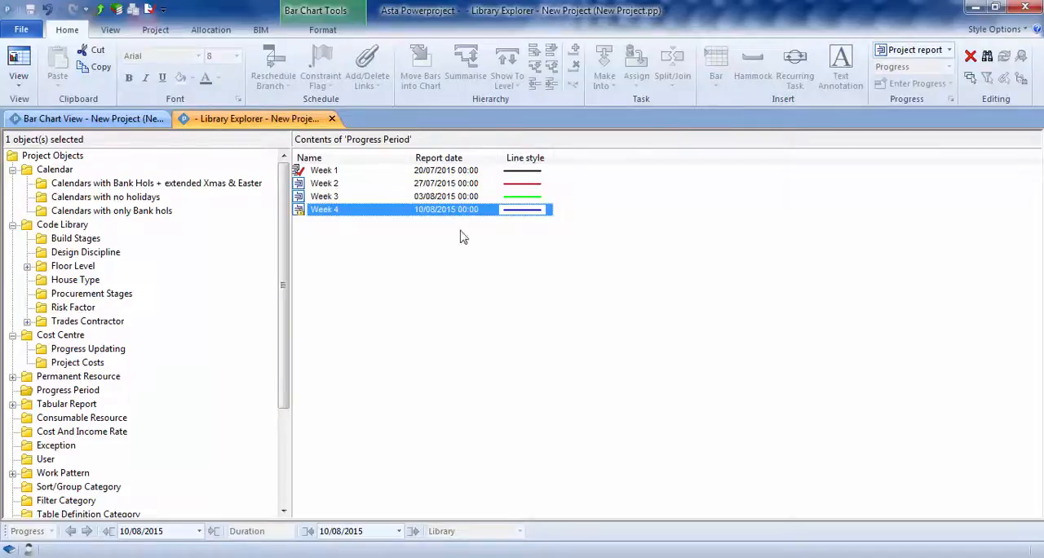
Make Week 2 the current progress period in the bar chart view and set Temporary services to 20% complete
{"action": "left_click", "coordinate": [79, 119]}
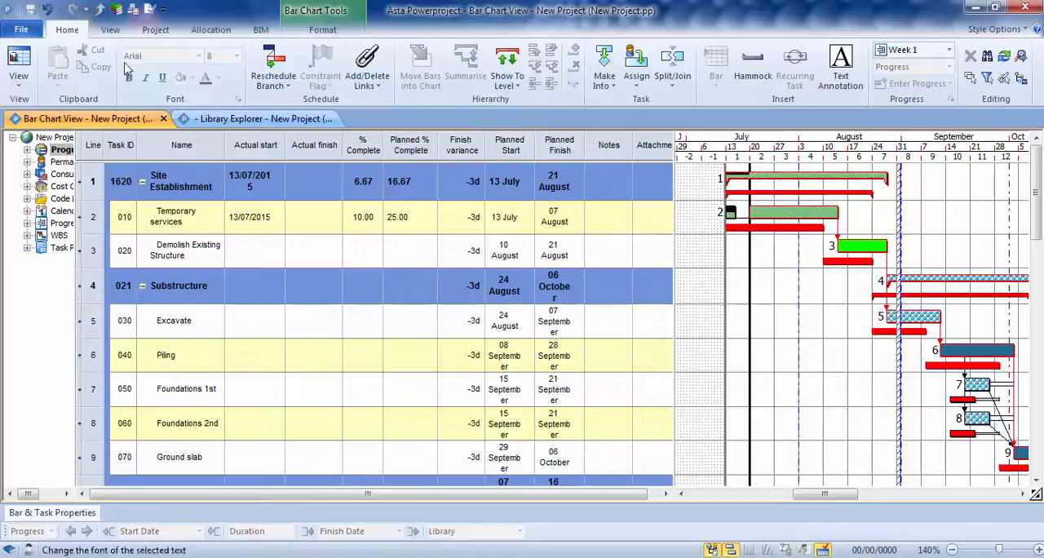
{"action": "left_click", "coordinate": [948, 52]}
{"action": "left_click", "coordinate": [920, 80]}
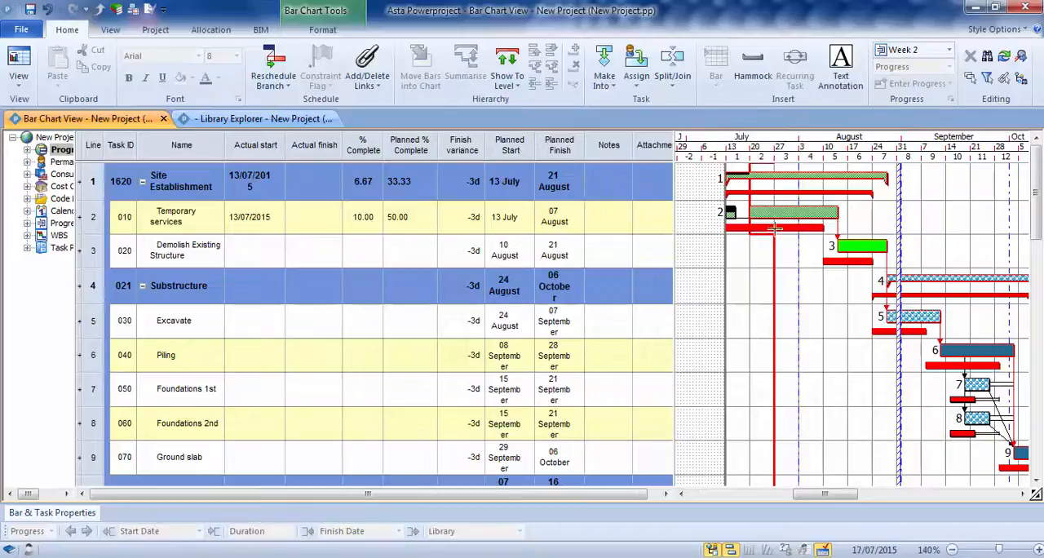
{"action": "double_click", "coordinate": [358, 211]}
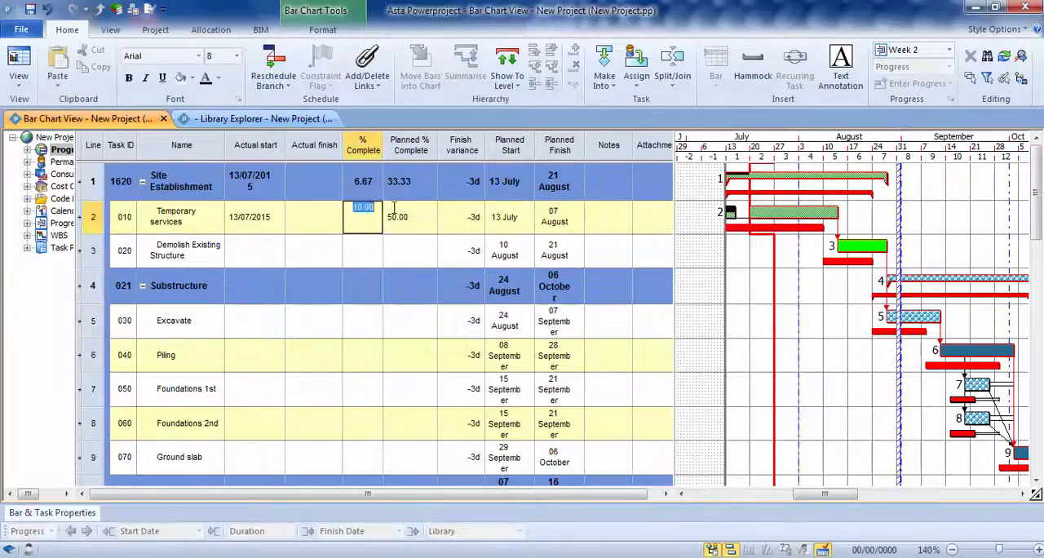
{"action": "type", "text": "20"}
{"action": "key", "text": "Return"}
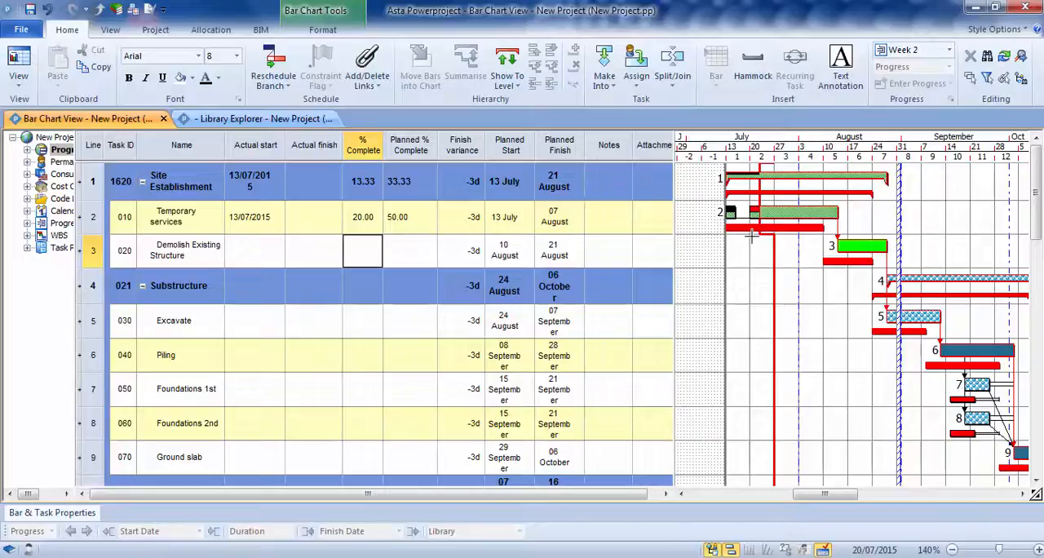
Reschedule the programme with the progress line straightened to Week 2 (27/07/2015)
{"action": "left_click", "coordinate": [272, 65]}
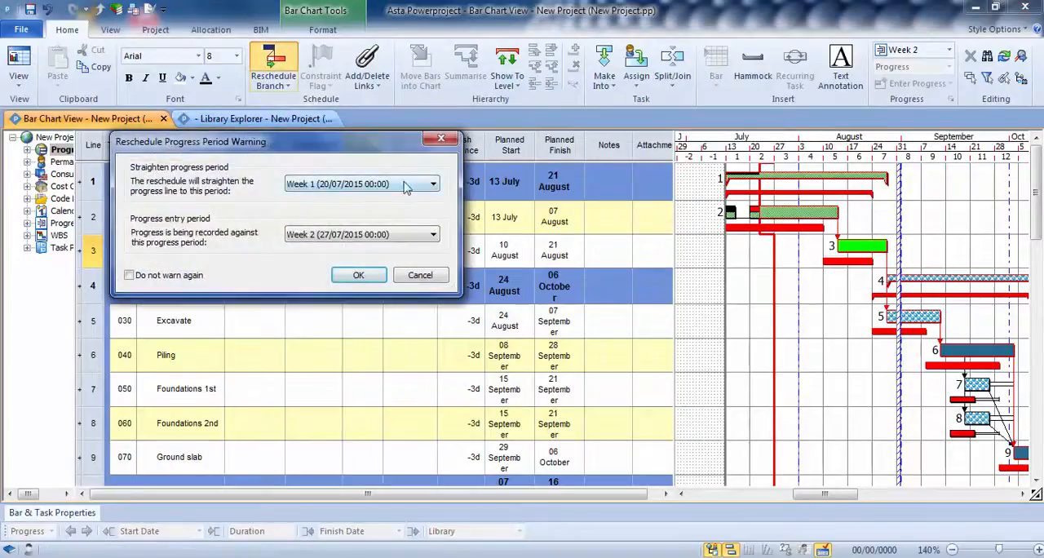
{"action": "left_click", "coordinate": [434, 185]}
{"action": "left_click", "coordinate": [334, 237]}
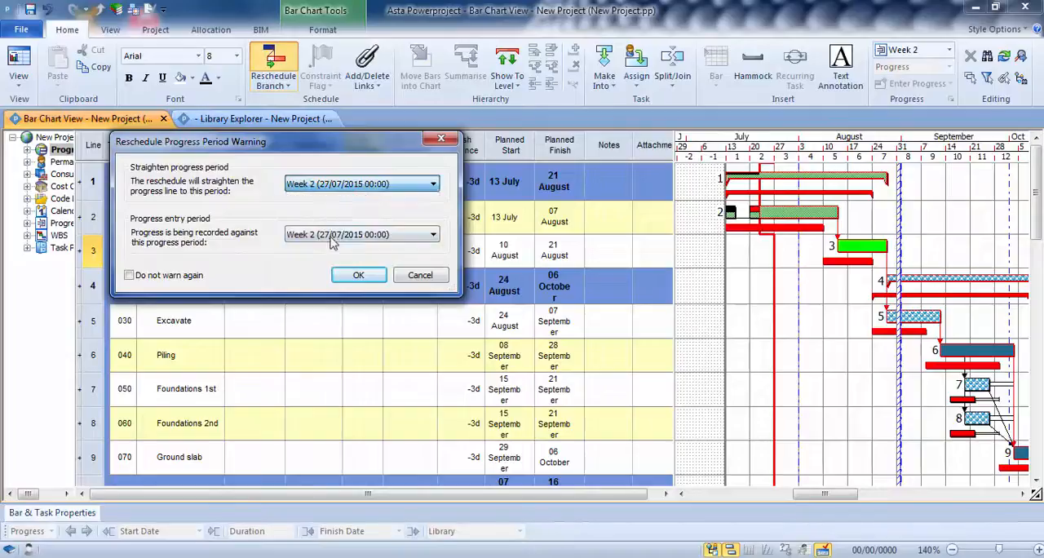
{"action": "left_click", "coordinate": [351, 275]}
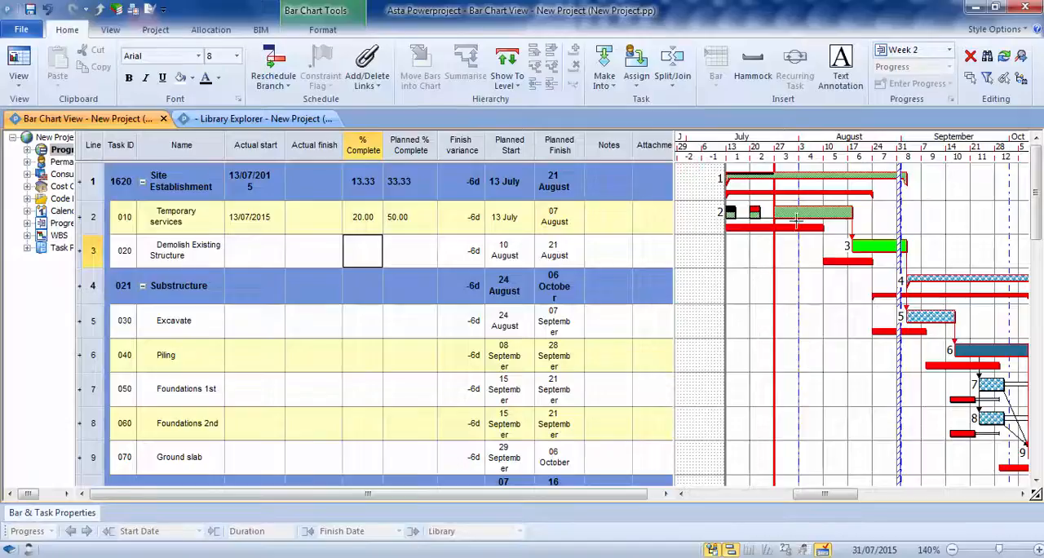
Enter the note "Delay due to bad weather" for Temporary services and widen the Notes column
{"action": "left_click_drag", "start_coordinate": [625, 495], "coordinate": [639, 492]}
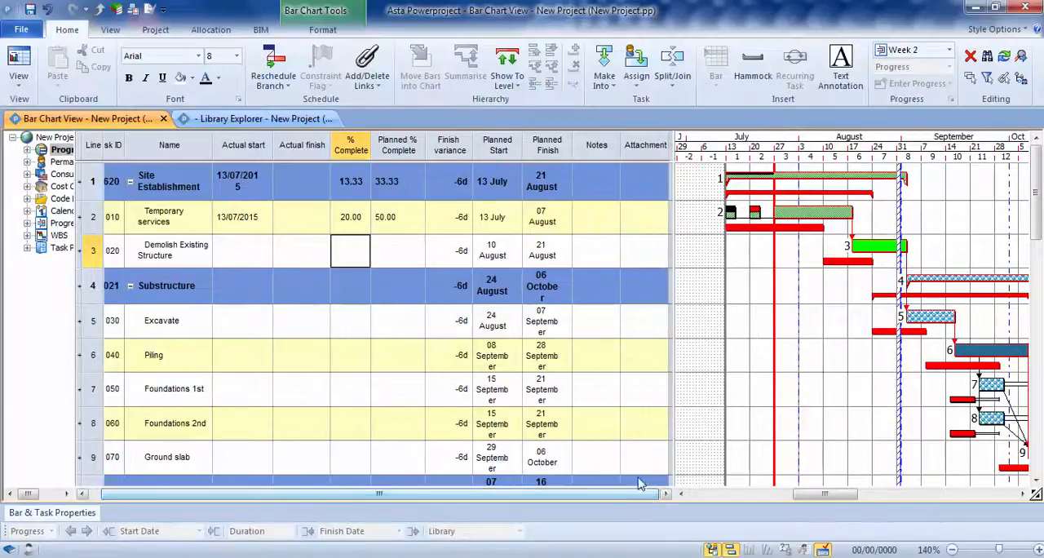
{"action": "left_click", "coordinate": [596, 218]}
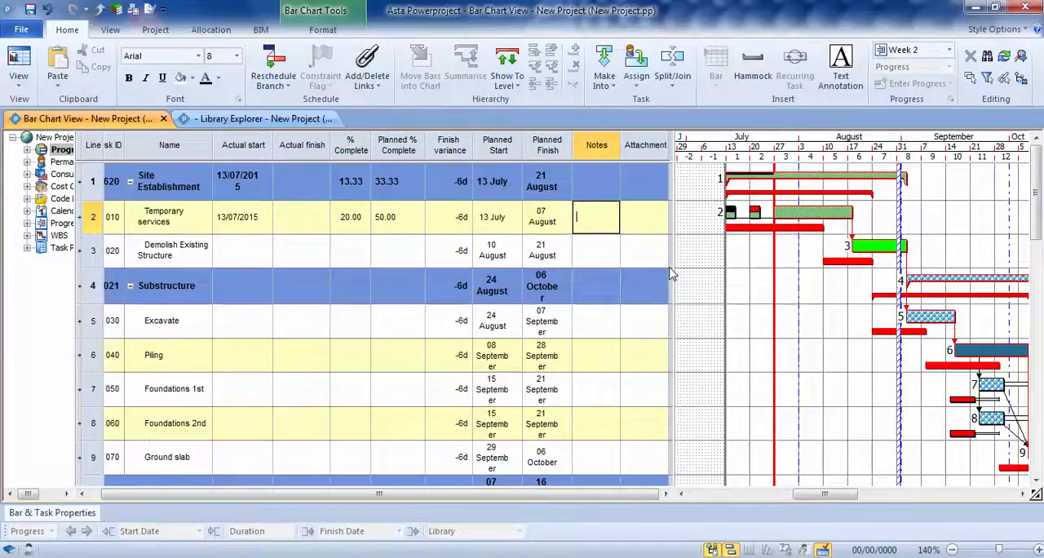
{"action": "type", "text": "Delay due "}
{"action": "type", "text": "to bad wea"}
{"action": "type", "text": "thjer"}
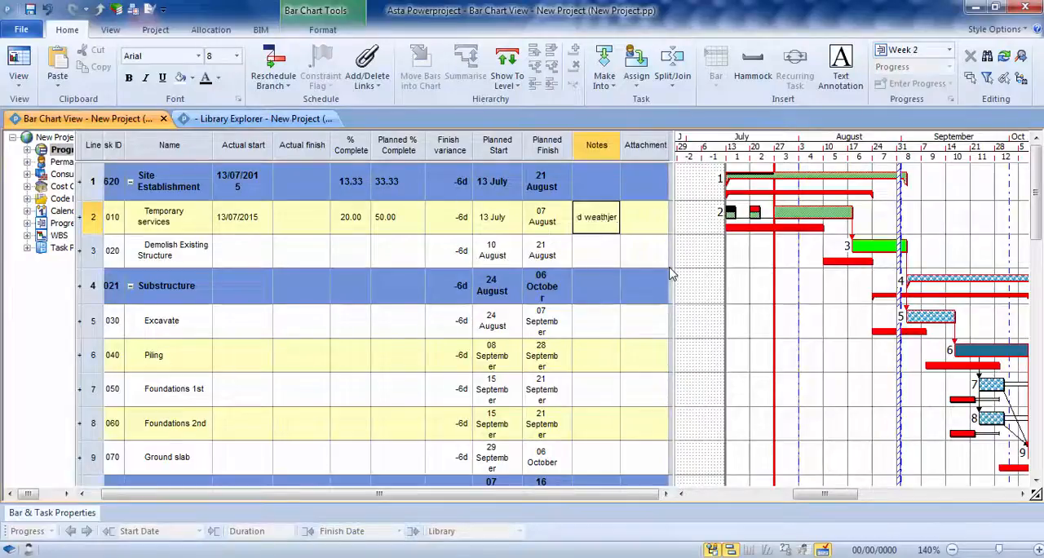
{"action": "key", "text": "BackSpace"}
{"action": "key", "text": "BackSpace"}
{"action": "key", "text": "BackSpace"}
{"action": "type", "text": "er"}
{"action": "left_click", "coordinate": [723, 266]}
{"action": "left_click_drag", "start_coordinate": [620, 138], "coordinate": [650, 144]}
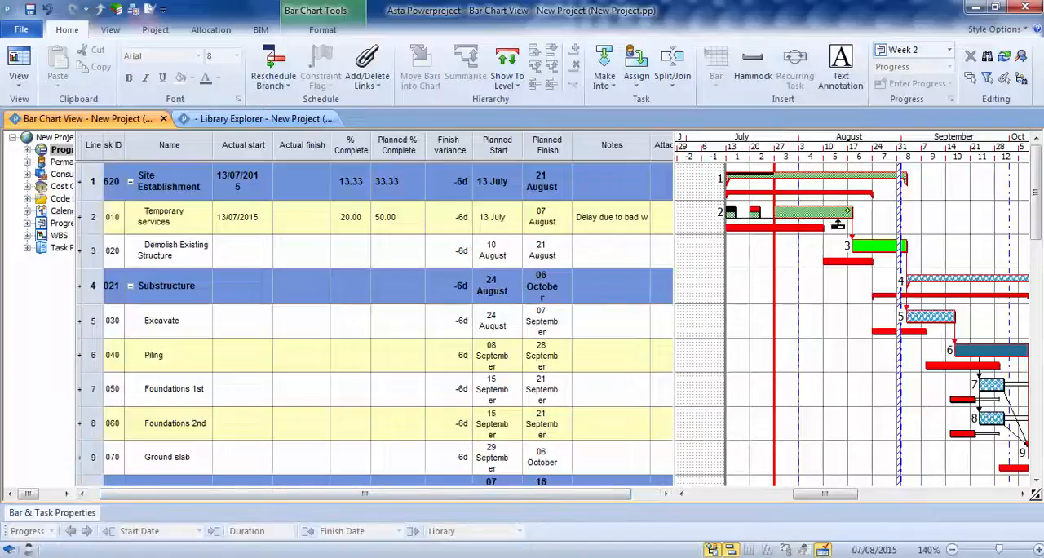
{"action": "mouse_move", "coordinate": [844, 210]}
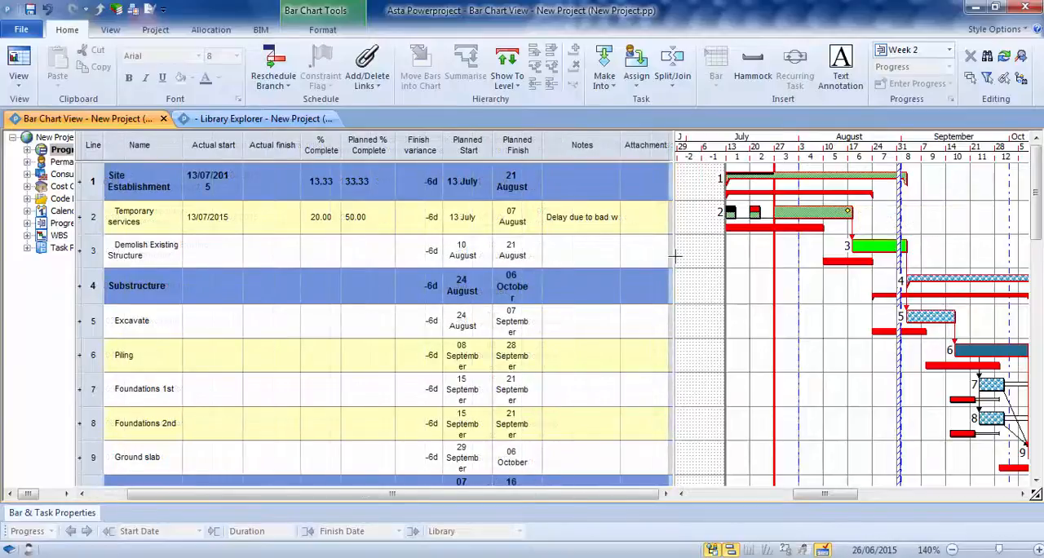
Link c:/Delay.docx as the attachment of Temporary services and open the linked document
{"action": "left_click", "coordinate": [641, 219]}
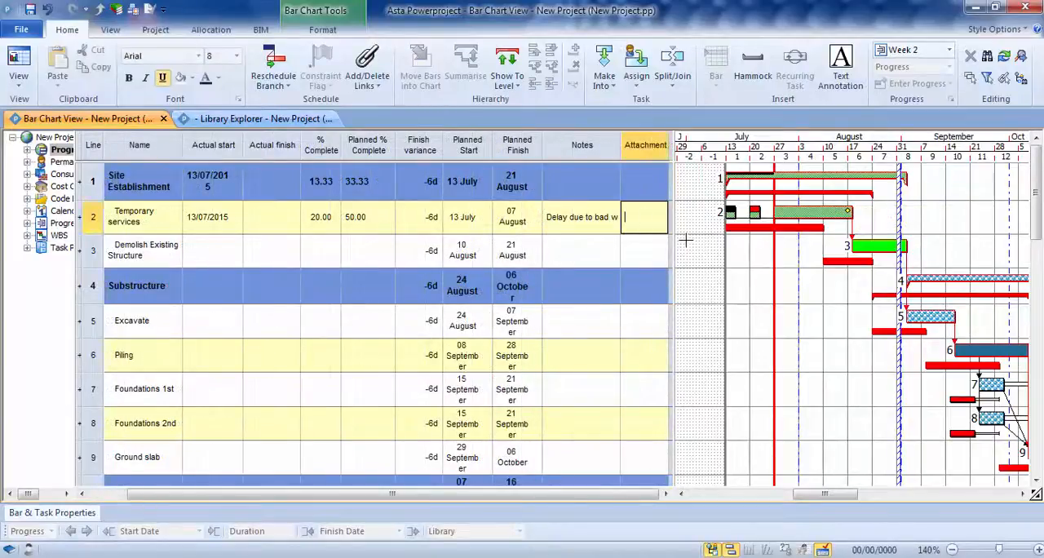
{"action": "type", "text": "c:/D"}
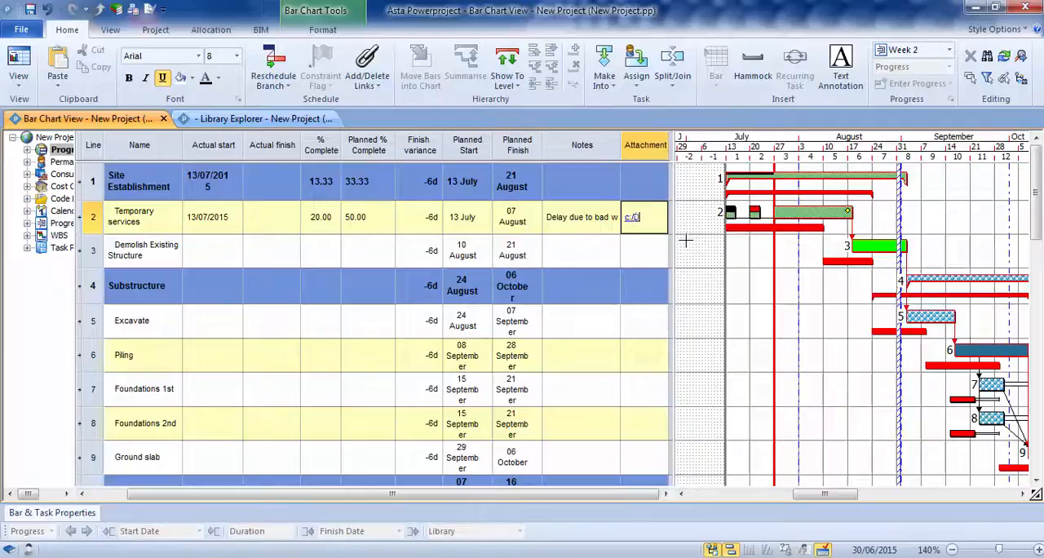
{"action": "type", "text": "elay.docx"}
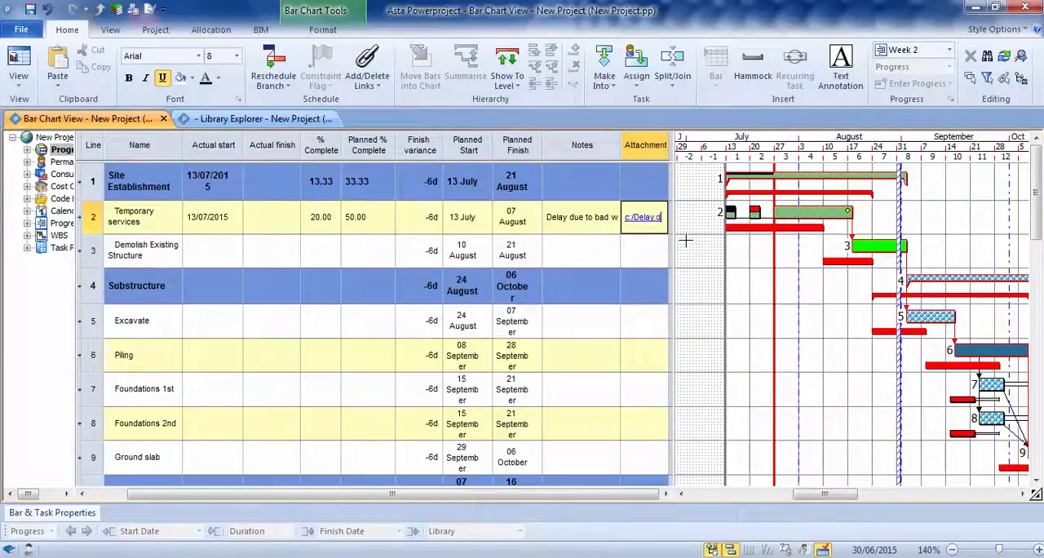
{"action": "key", "text": "Return"}
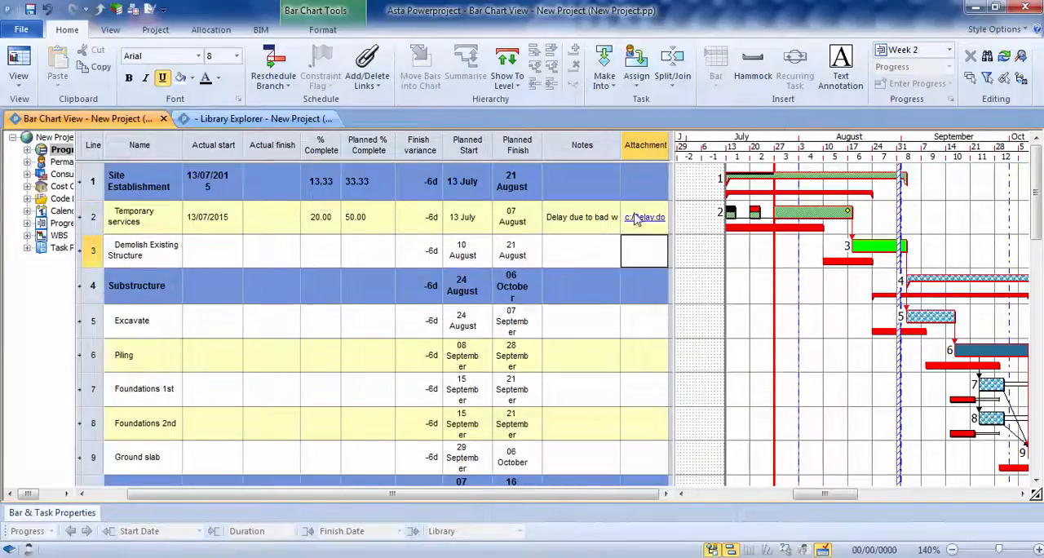
{"action": "left_click", "coordinate": [643, 219]}
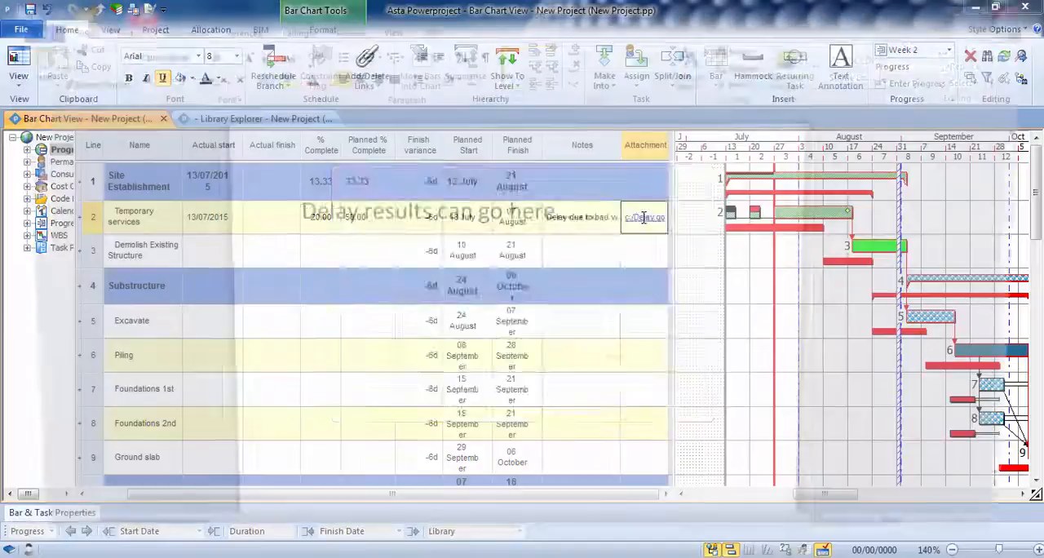